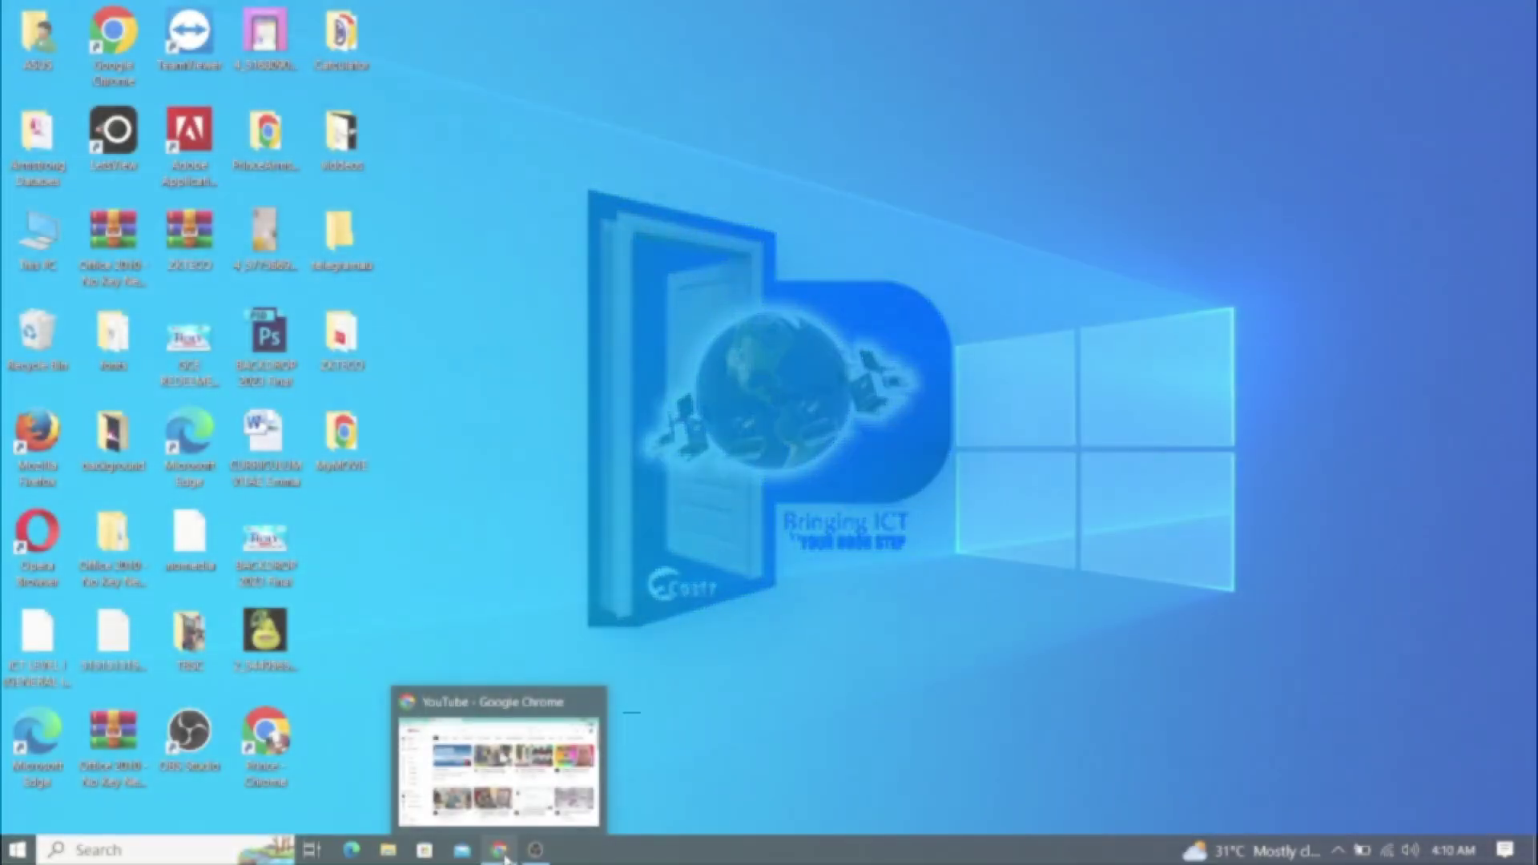
Bring the Chrome window showing YouTube to the front from the taskbar.
{"action": "left_click", "coordinate": [499, 850]}
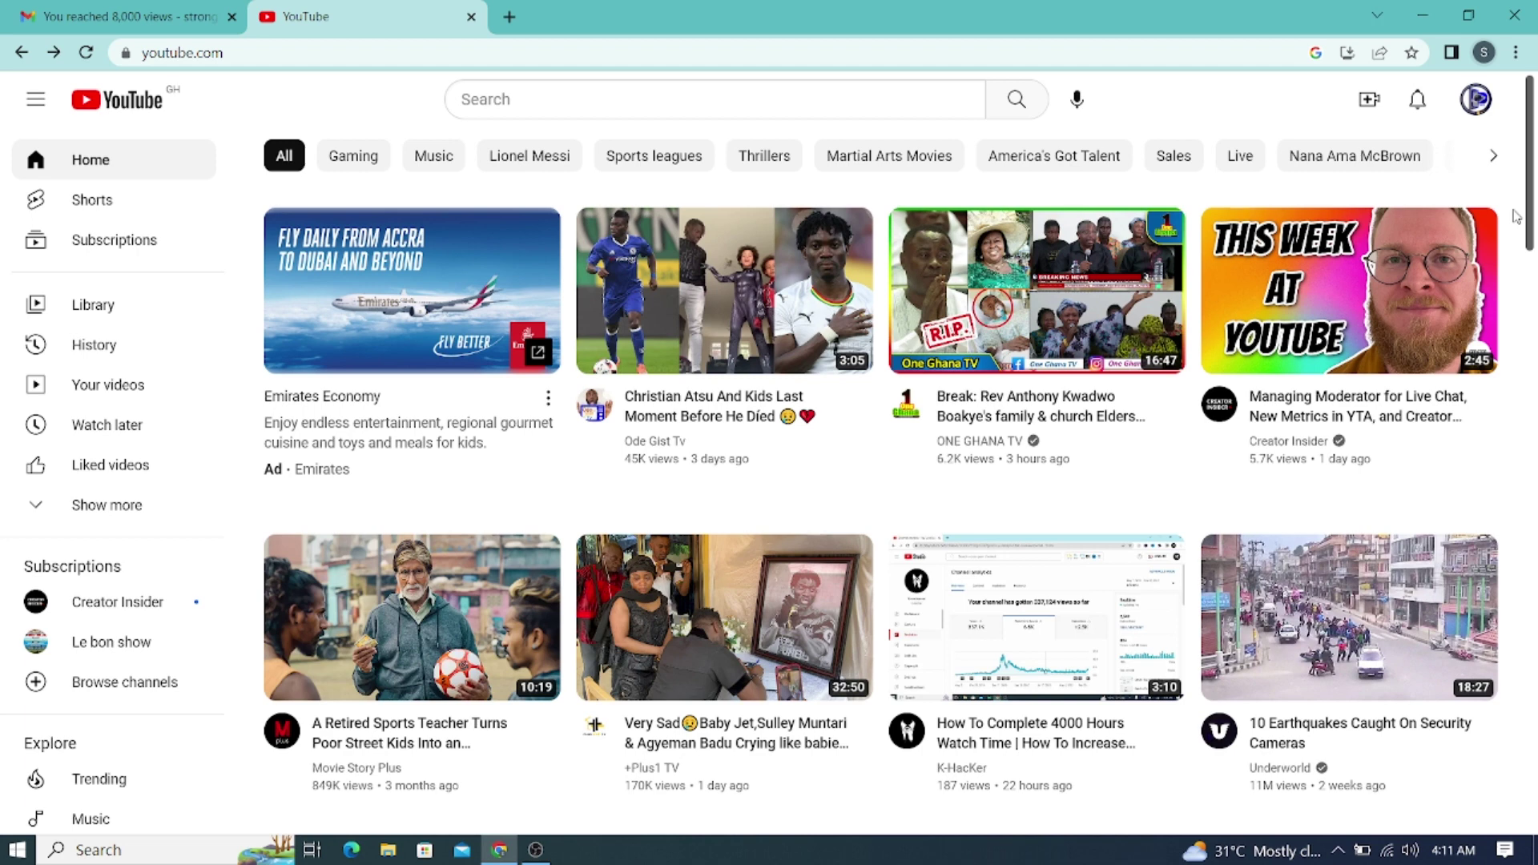
Open the channel's YouTube Studio from the profile avatar's account menu.
{"action": "mouse_move", "coordinate": [1360, 379]}
{"action": "left_click", "coordinate": [1476, 99]}
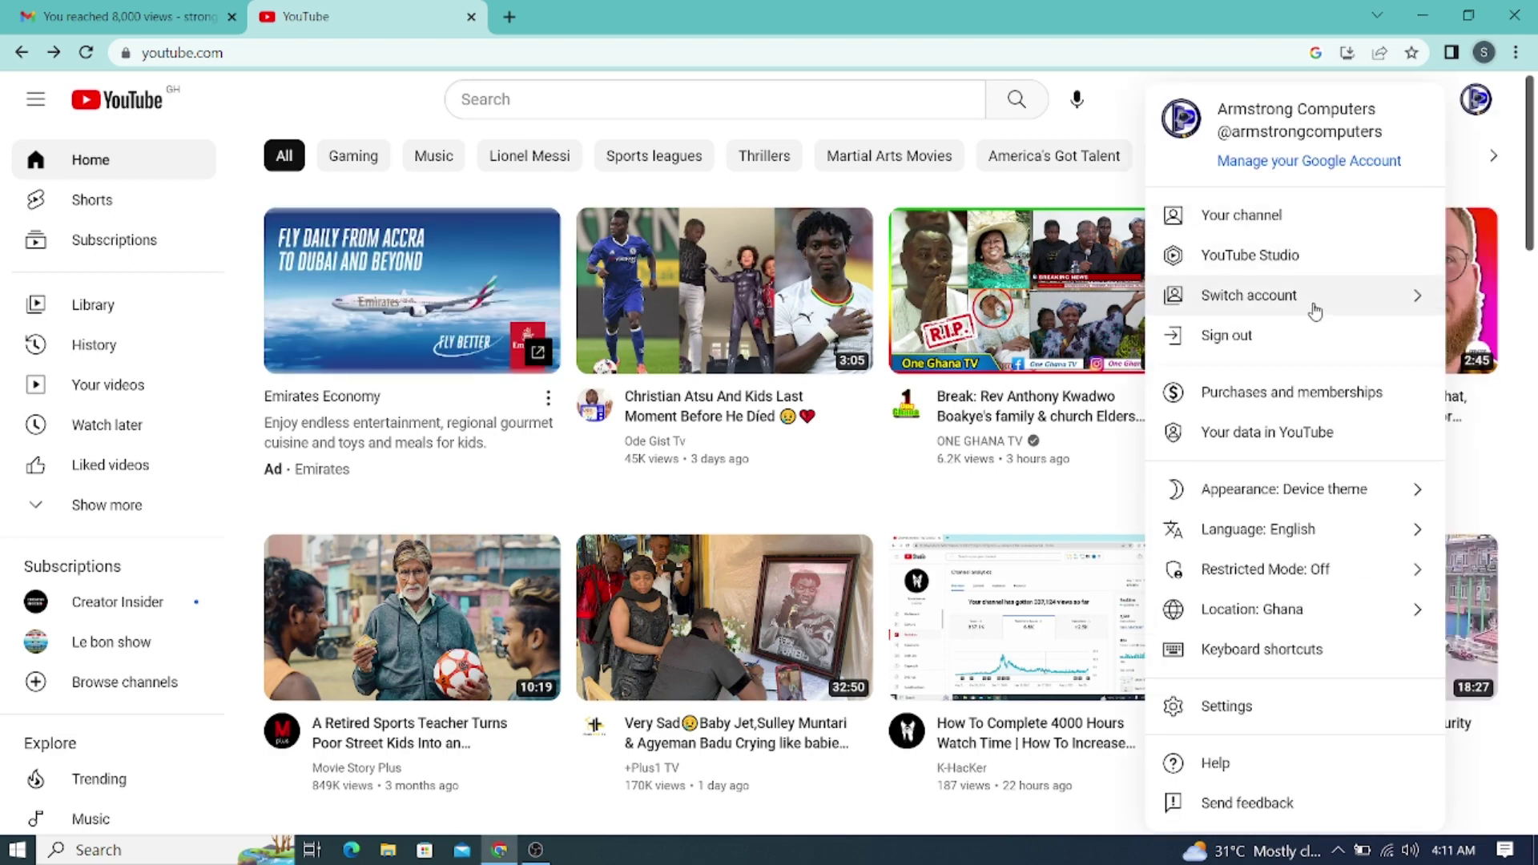
{"action": "left_click", "coordinate": [1280, 253]}
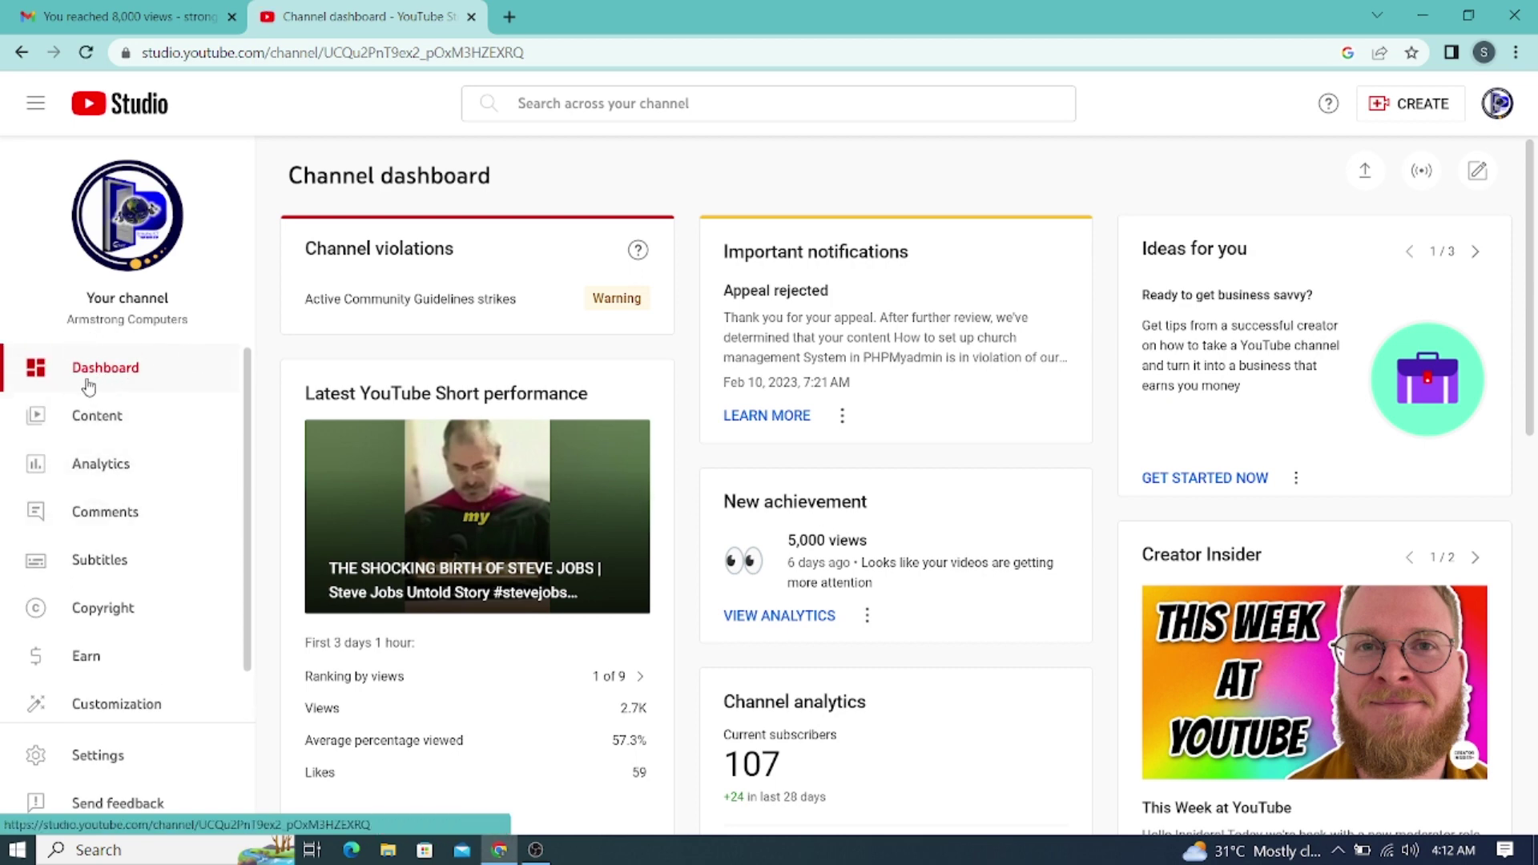
Show the Content page listing the channel's uploaded videos, led by the Steve Jobs Short.
{"action": "left_click", "coordinate": [97, 417]}
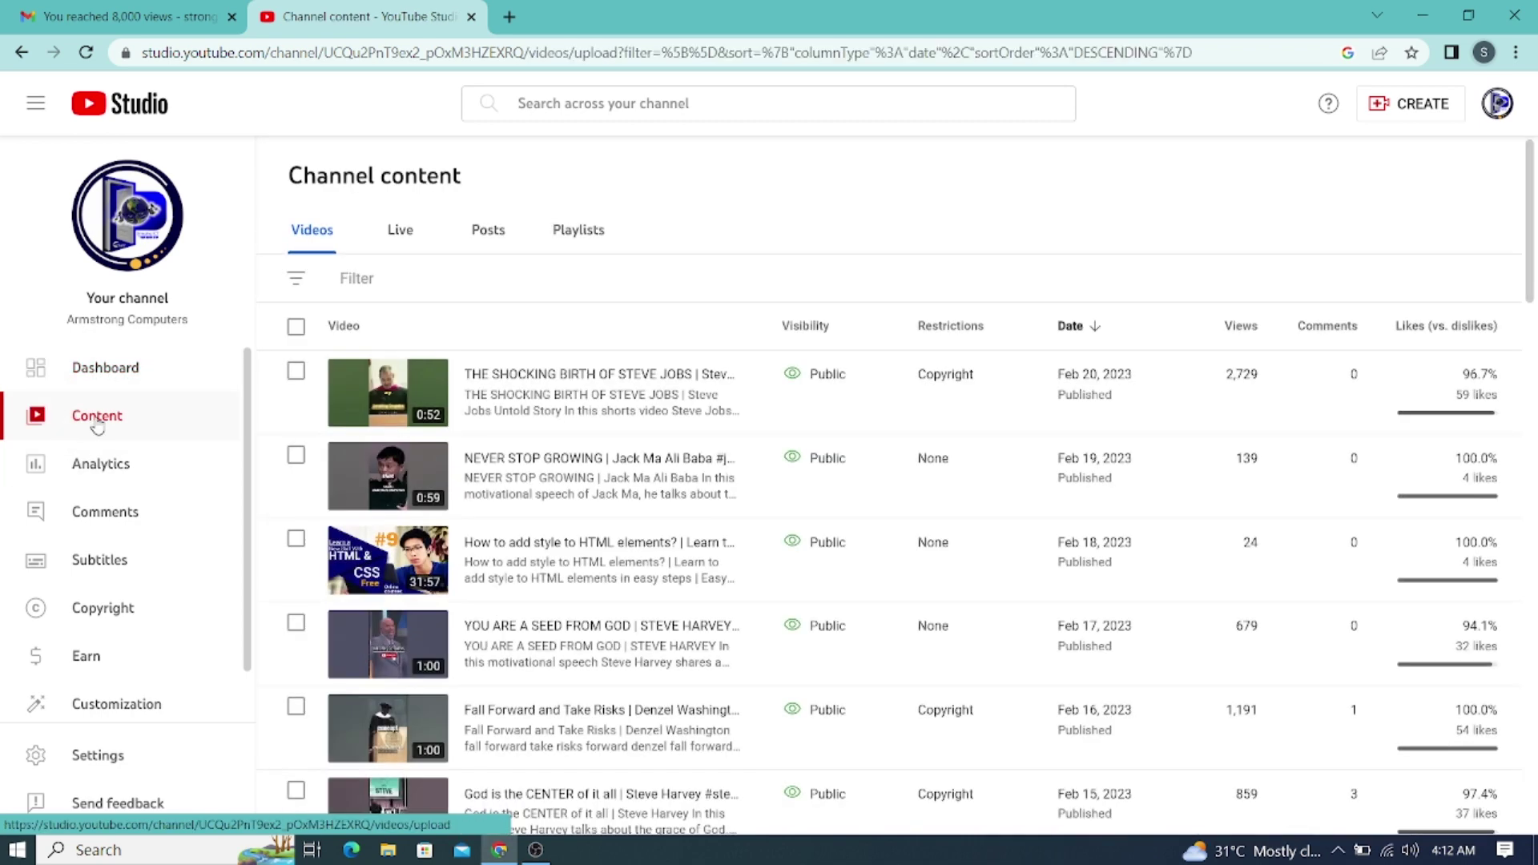
{"action": "scroll", "coordinate": [591, 513], "scroll_direction": "down", "scroll_amount": 5}
{"action": "scroll", "coordinate": [592, 512], "scroll_direction": "up", "scroll_amount": 5}
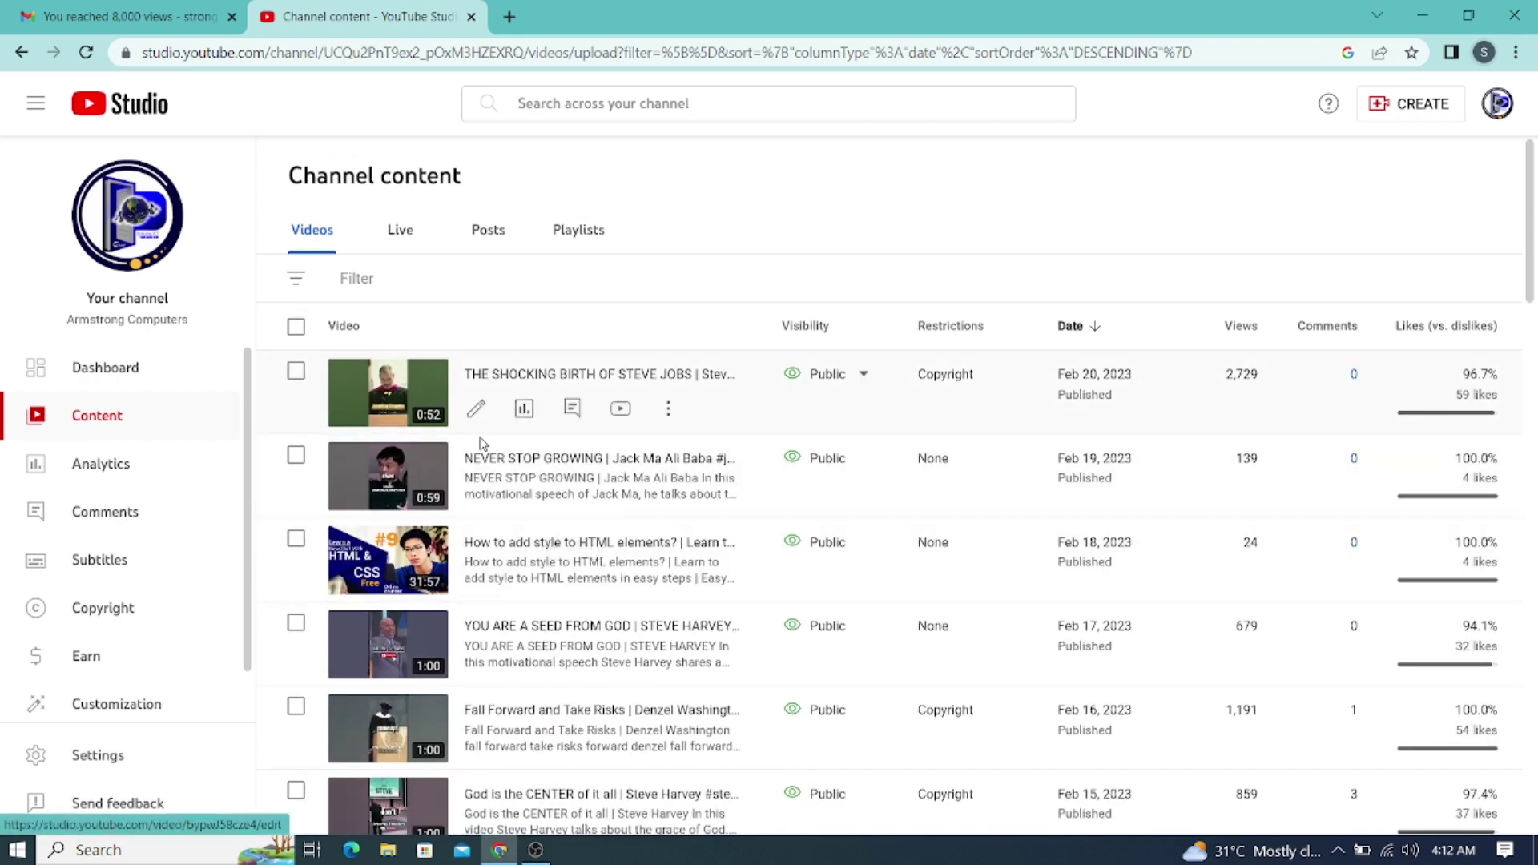
Download THE SHOCKING BIRTH OF STEVE JOBS as an MP4, then open a new tab.
{"action": "left_click", "coordinate": [670, 413]}
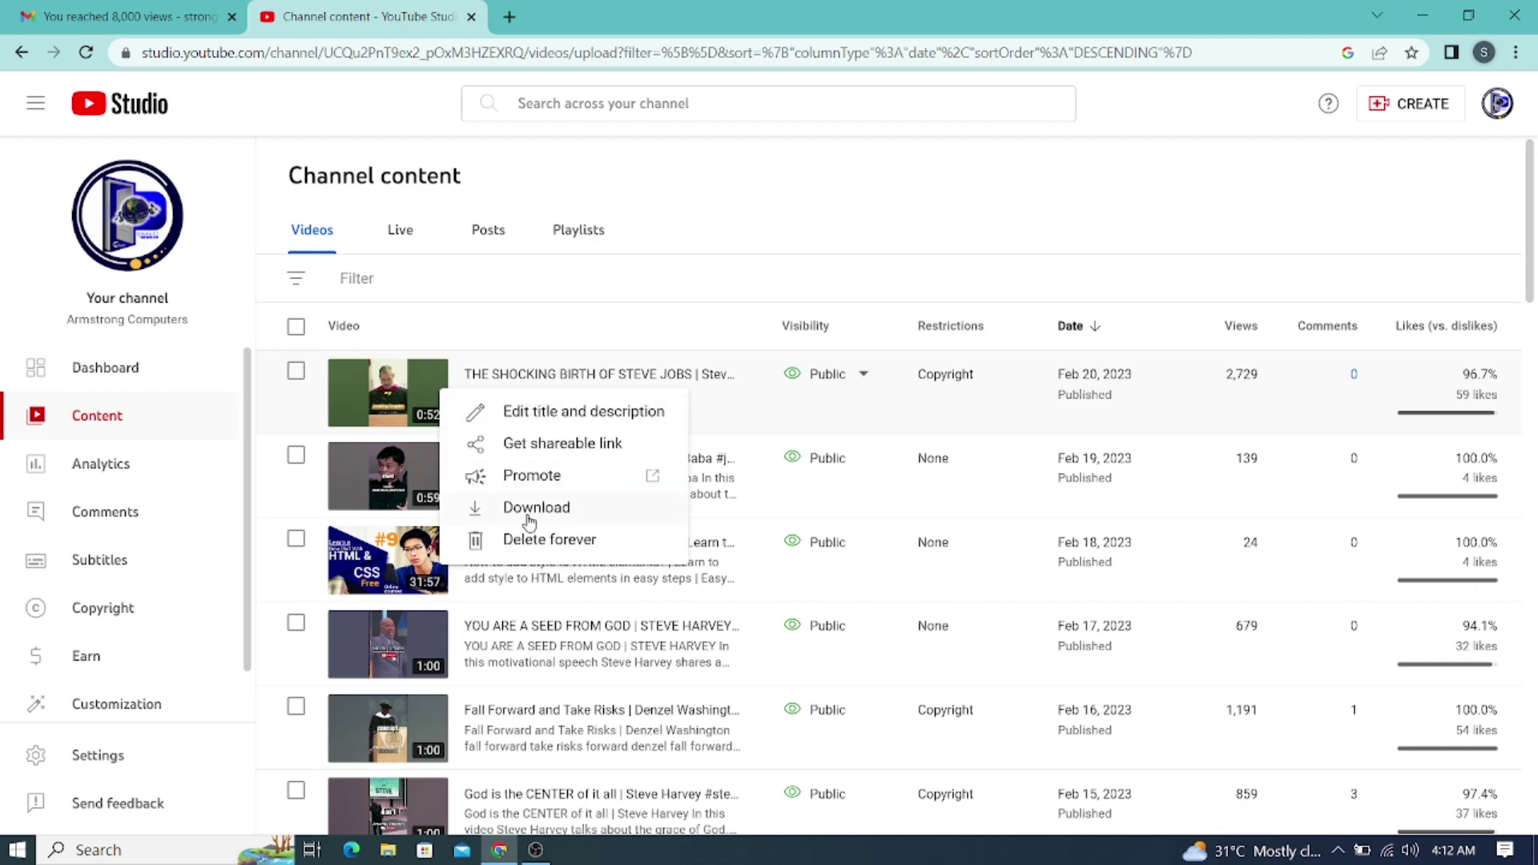
{"action": "left_click", "coordinate": [561, 510]}
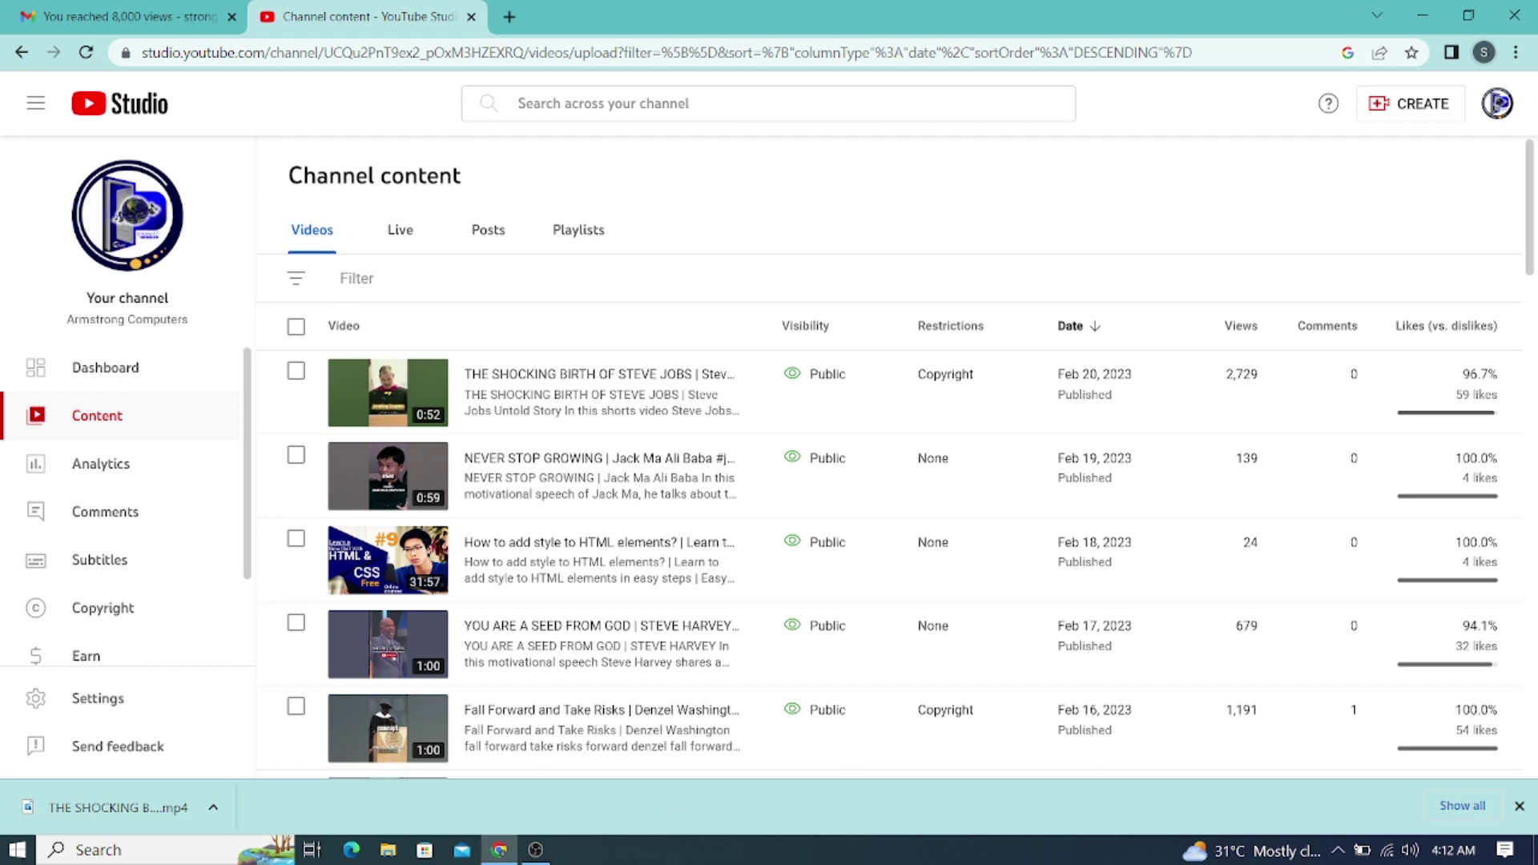
{"action": "left_click", "coordinate": [509, 16]}
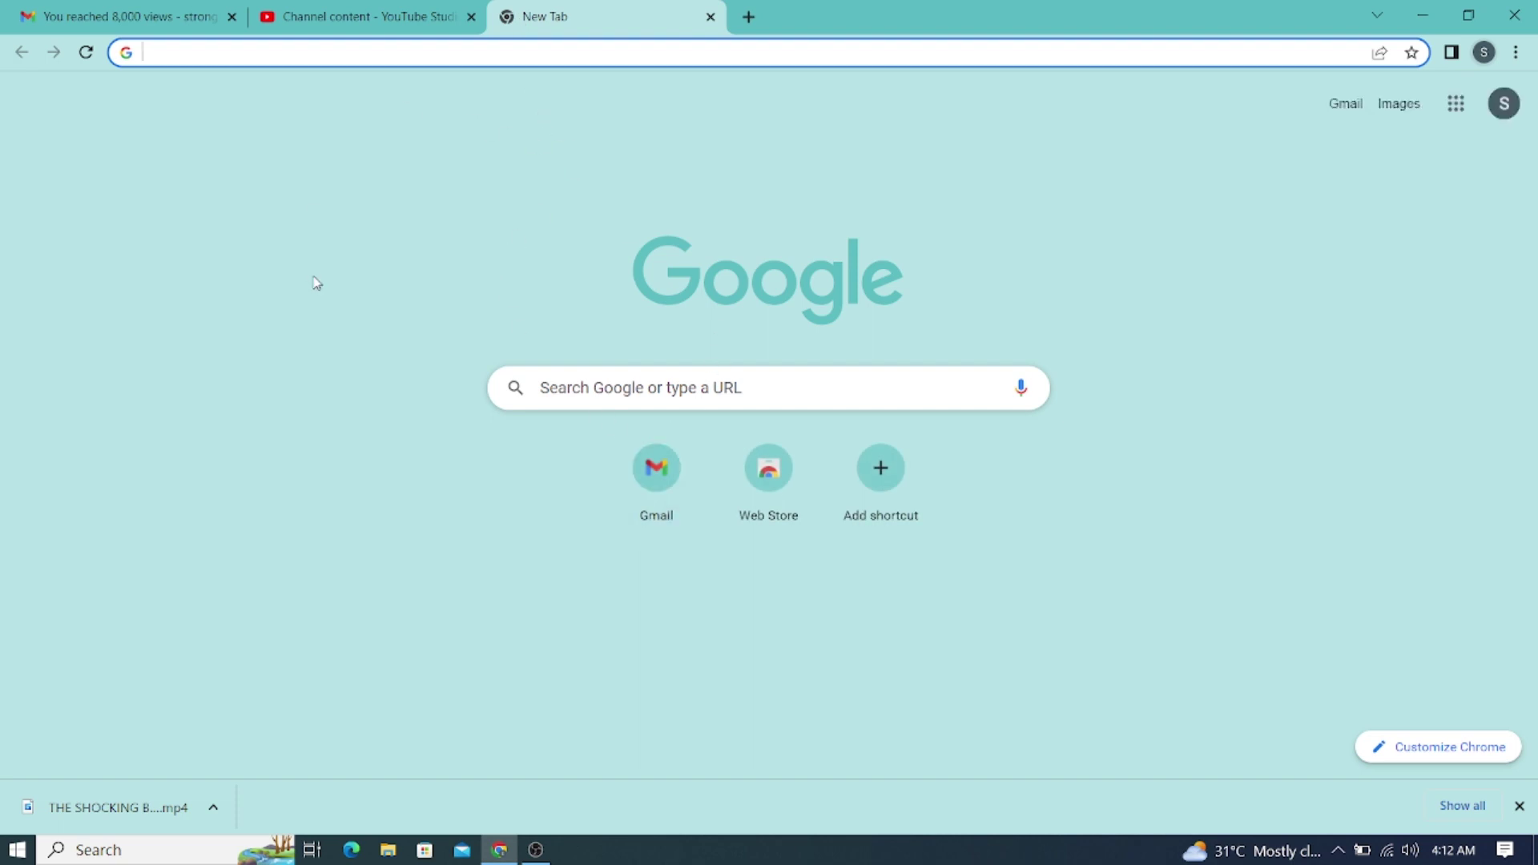
Search Google for 'savefromnet' and open the Savefrom.net video downloader site.
{"action": "left_click", "coordinate": [662, 396]}
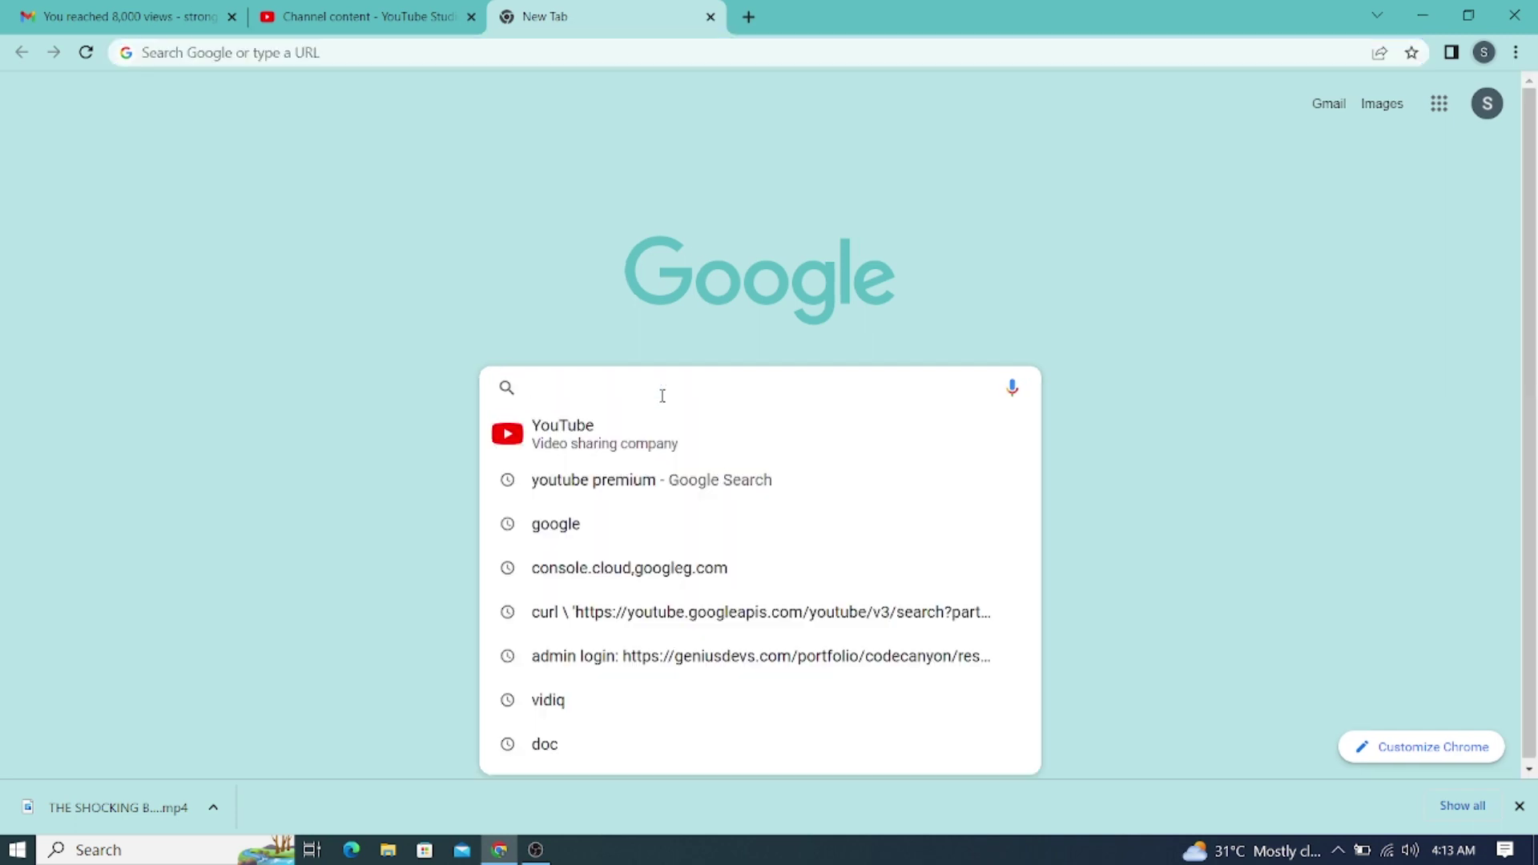
{"action": "type", "text": "s"}
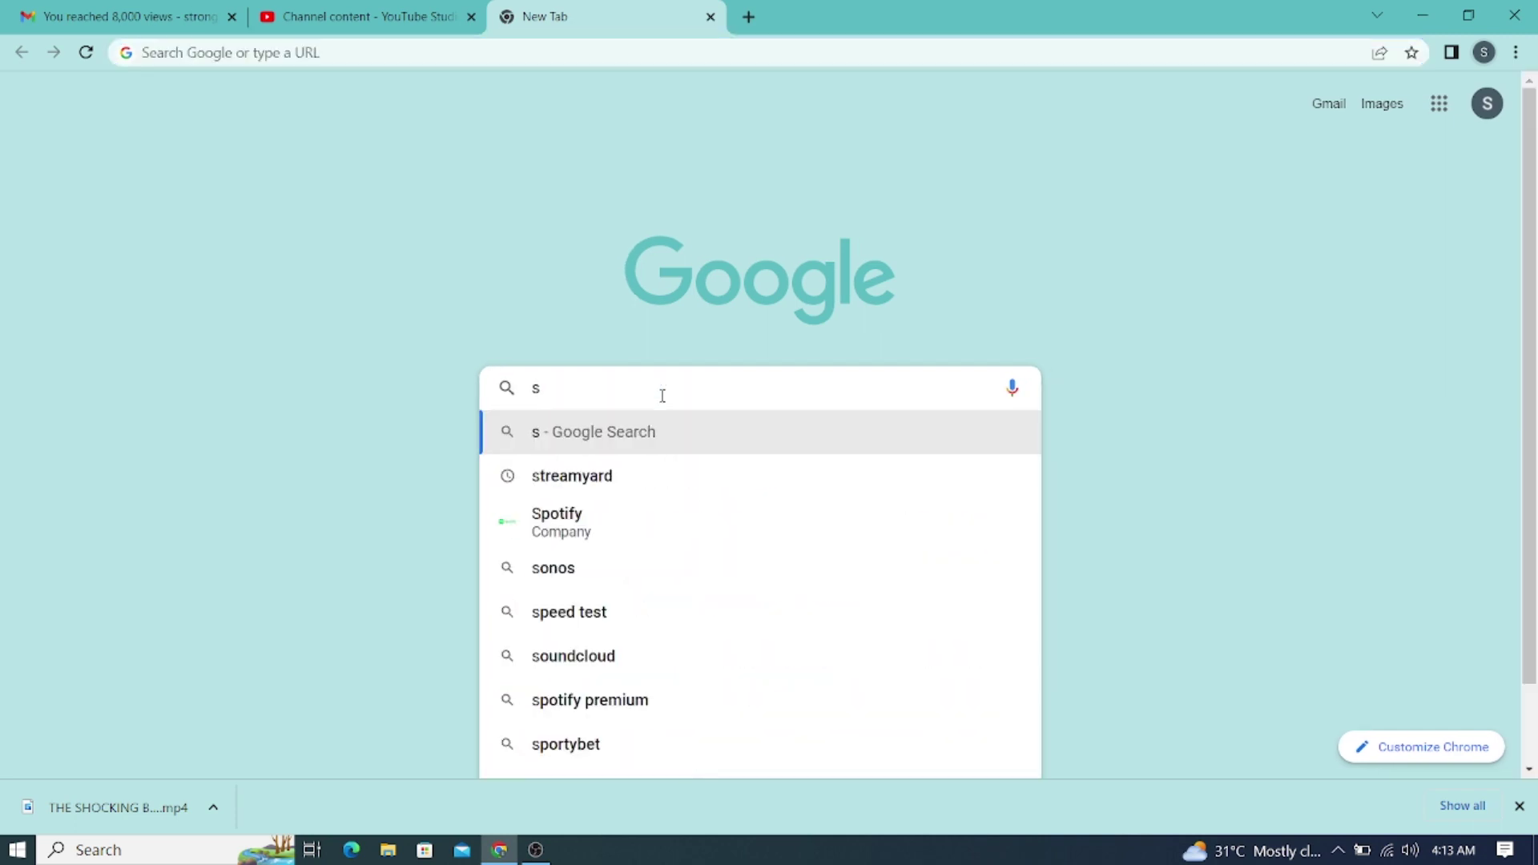
{"action": "type", "text": "ave"}
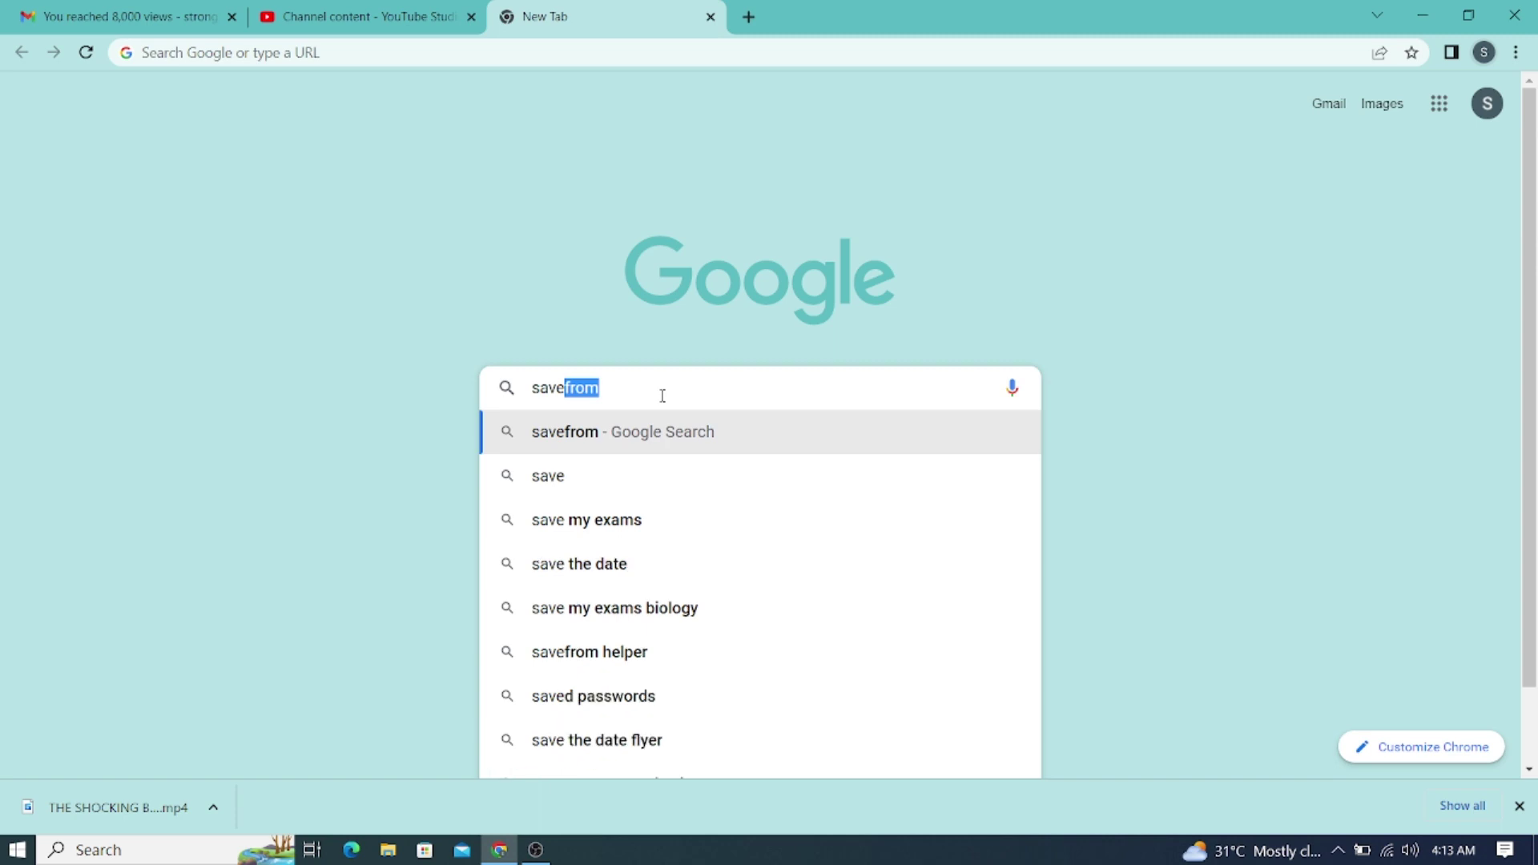
{"action": "type", "text": "fr"}
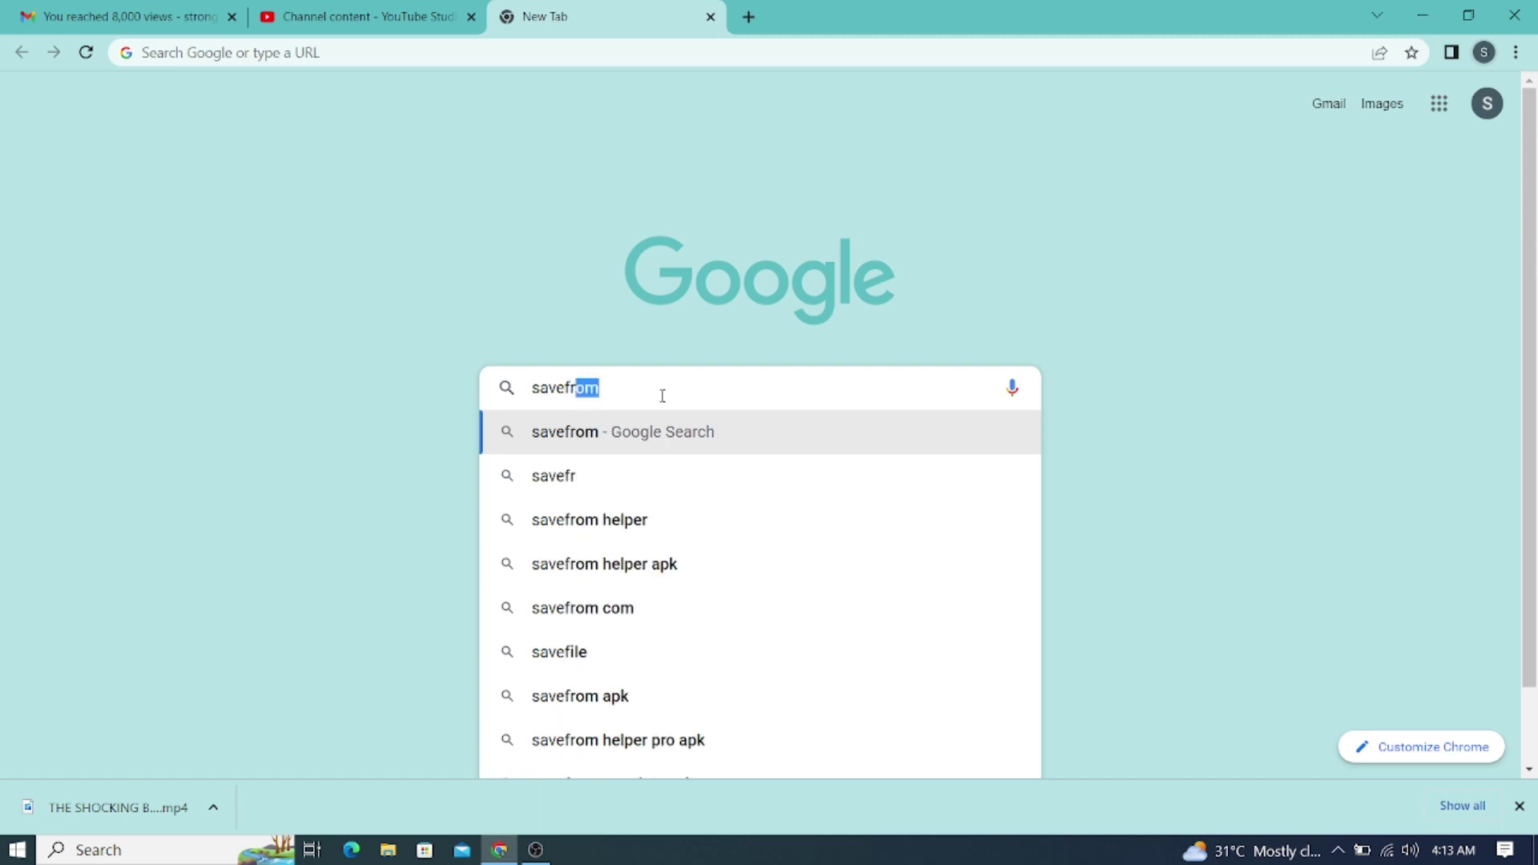
{"action": "type", "text": "om"}
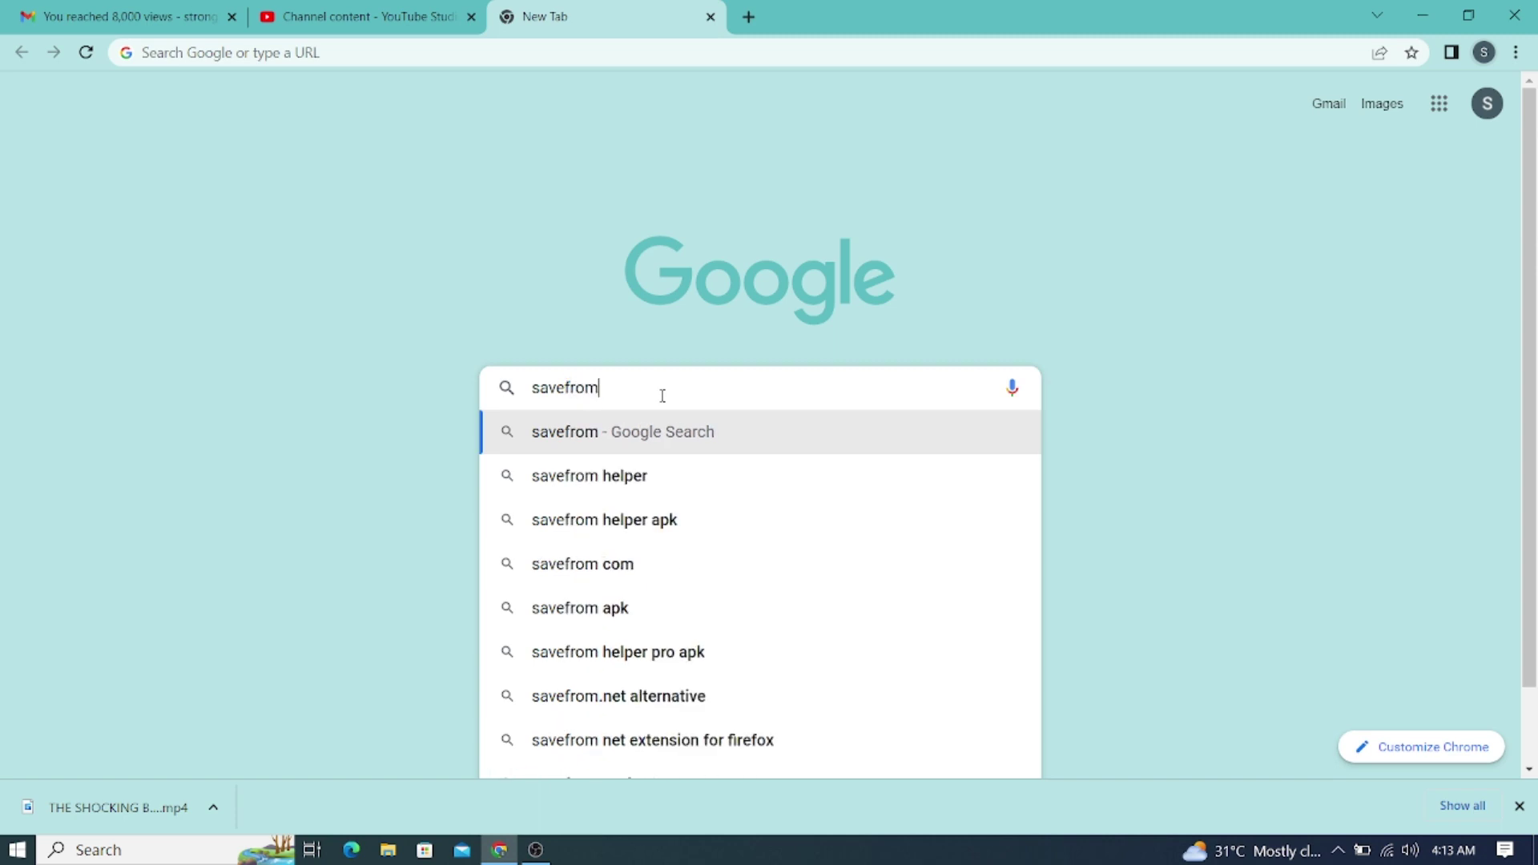
{"action": "type", "text": "net"}
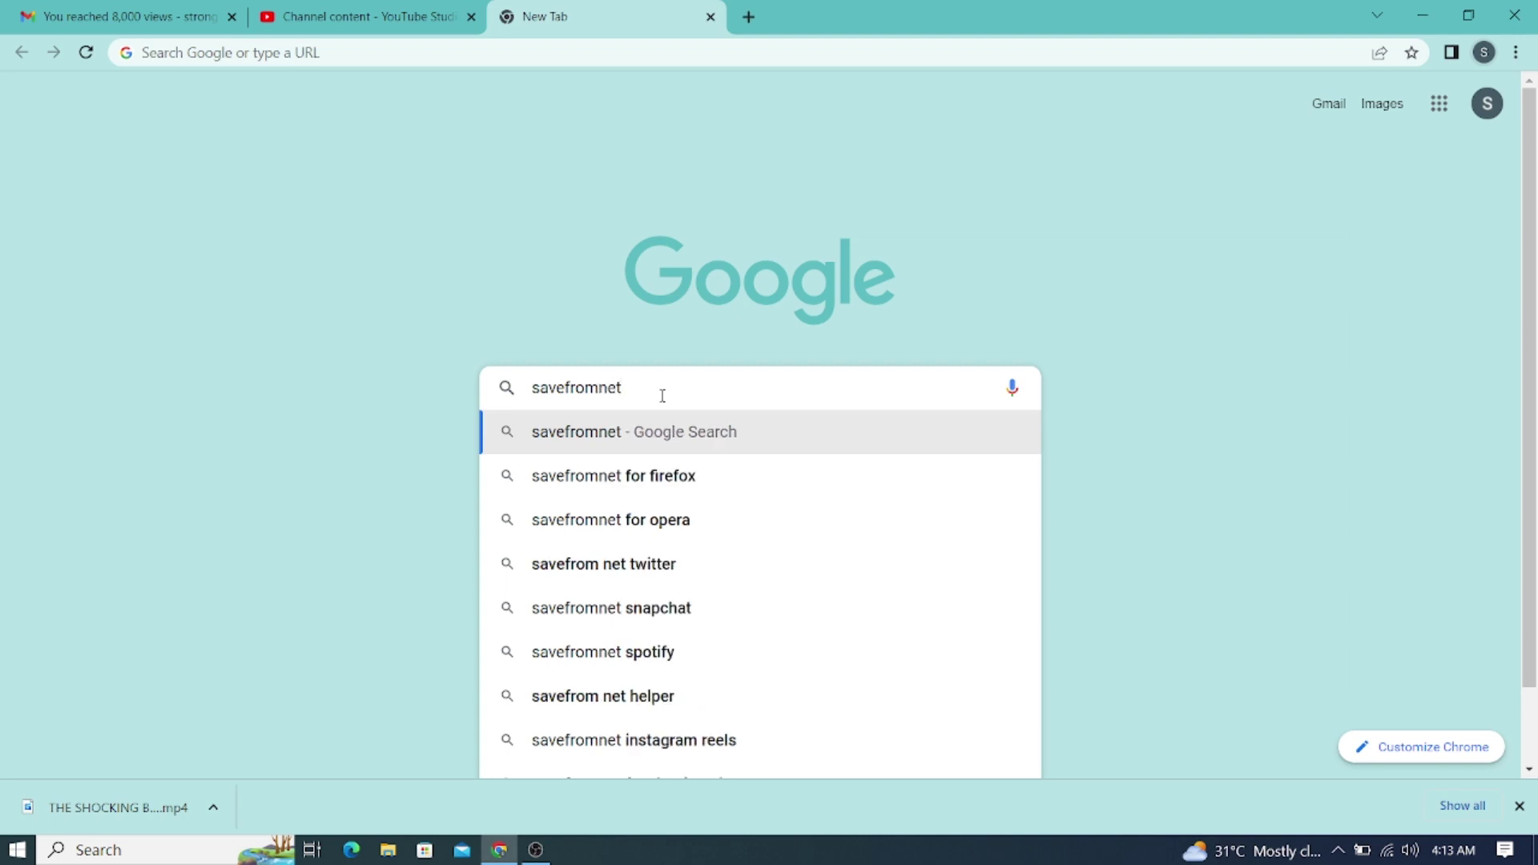
{"action": "key", "text": "Return"}
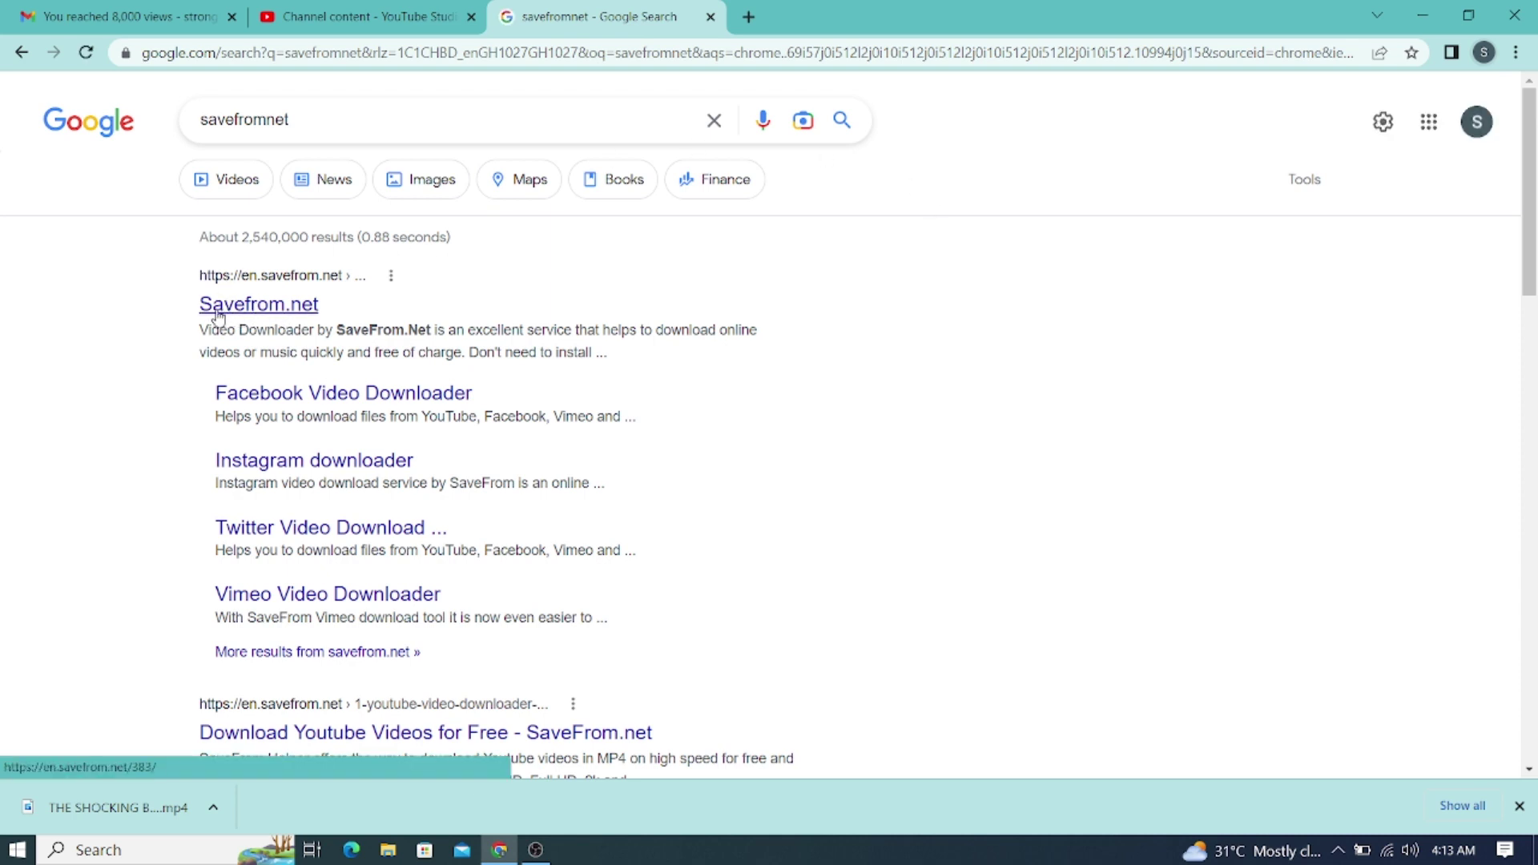
{"action": "left_click", "coordinate": [266, 315]}
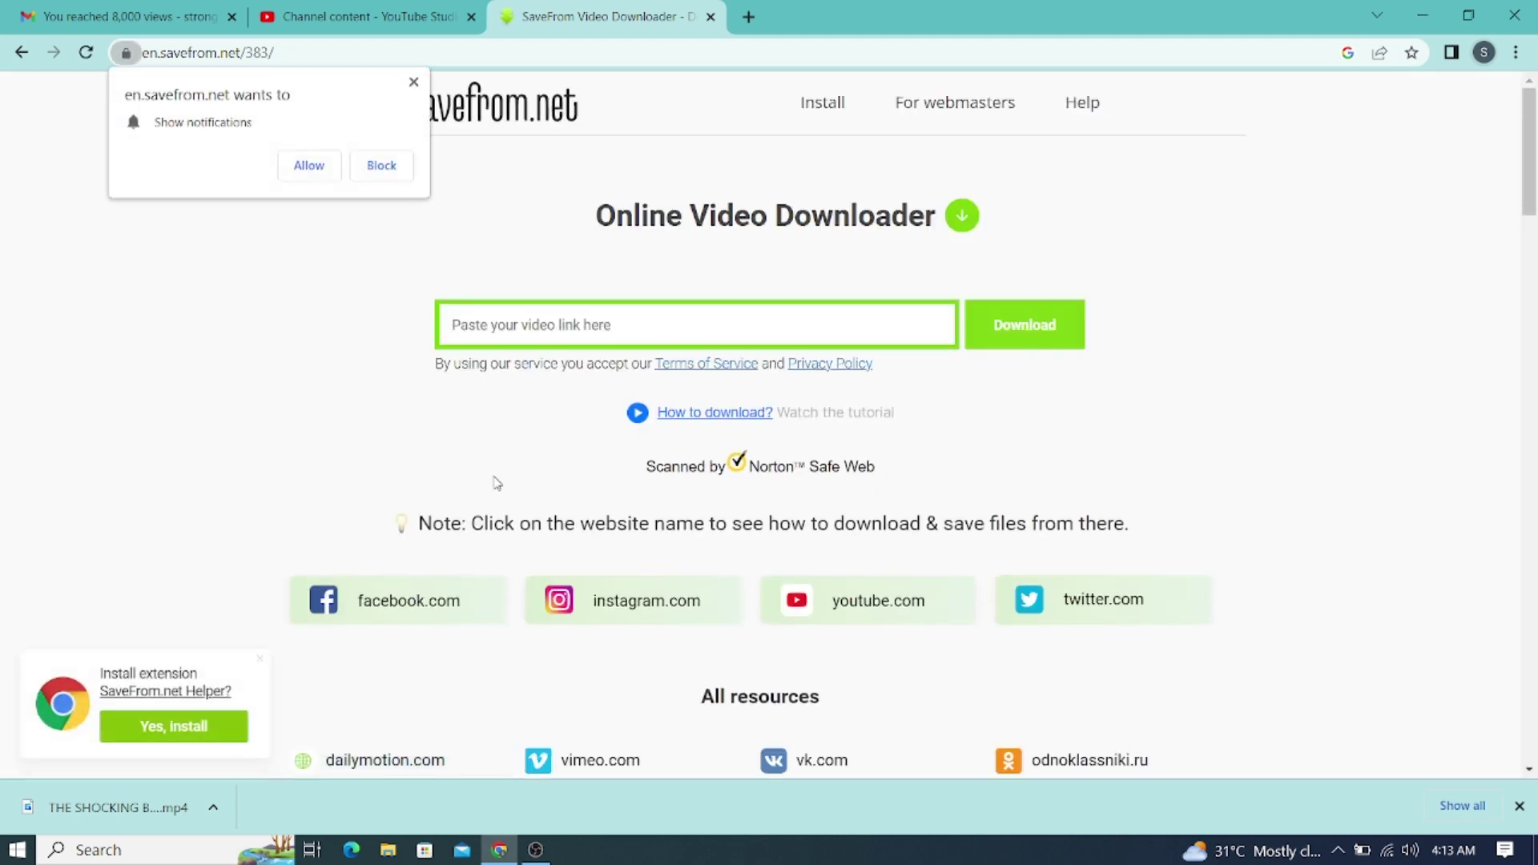
Dismiss SaveFrom.net's notification prompt and return to the YouTube Studio content tab.
{"action": "left_click", "coordinate": [414, 81]}
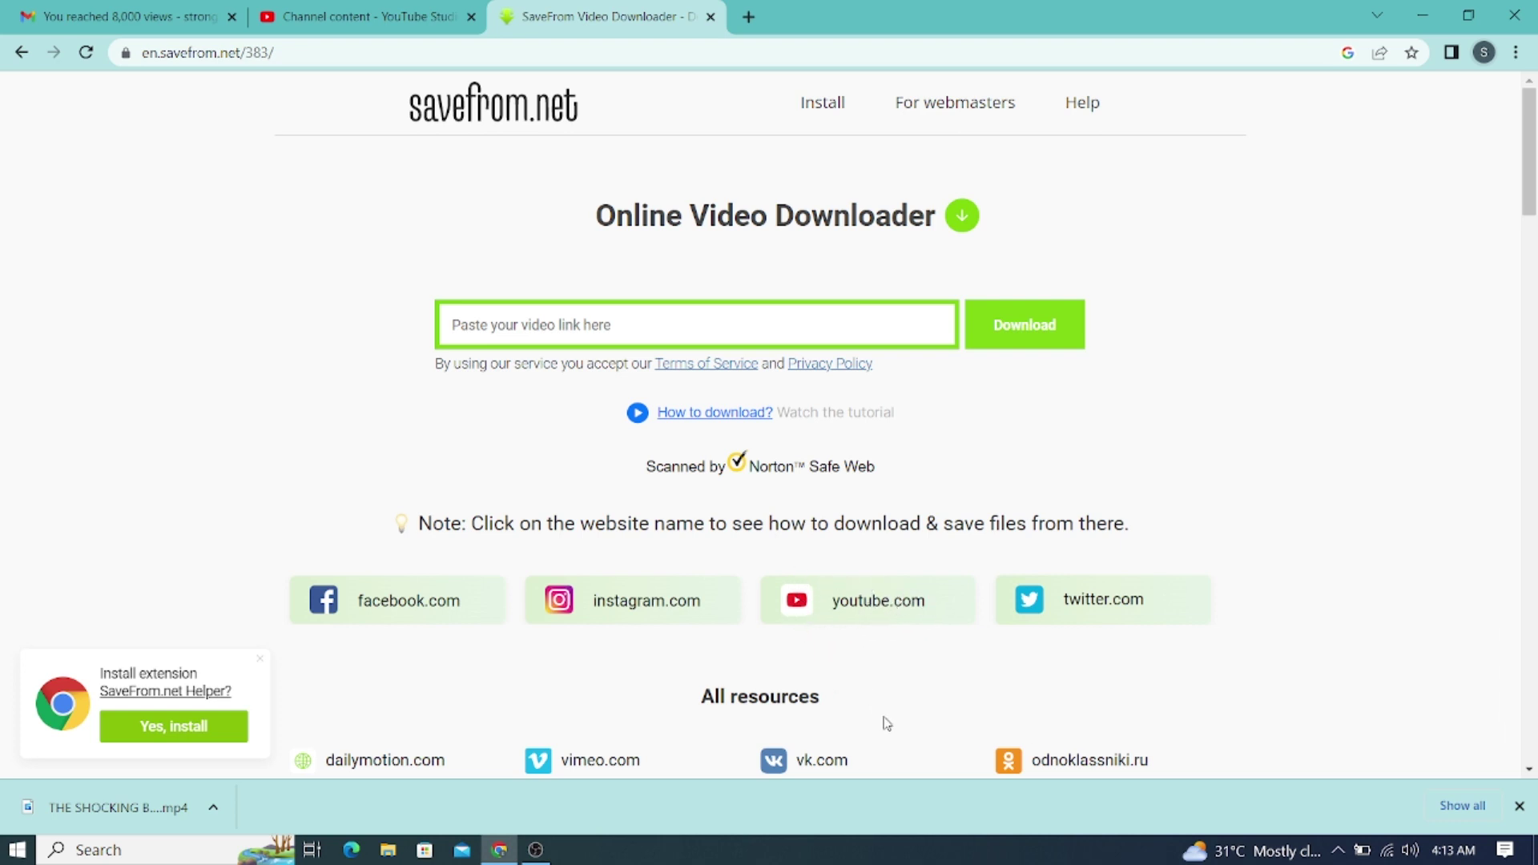
{"action": "left_click", "coordinate": [345, 16]}
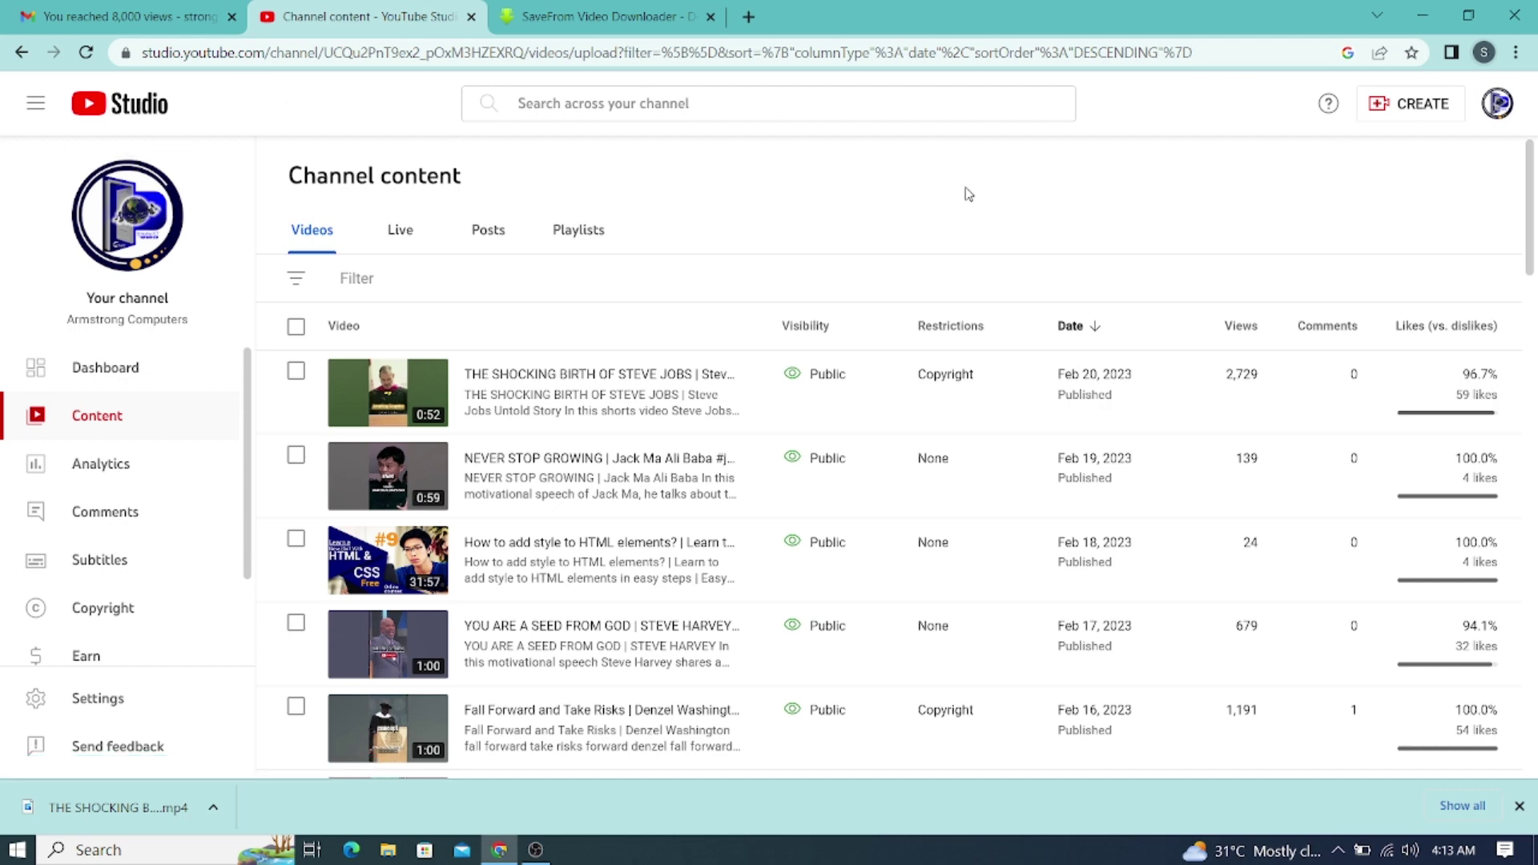
Go to the YouTube home feed and open 'Camera Captures What No One Was Supposed To See'.
{"action": "key", "text": "alt+Left"}
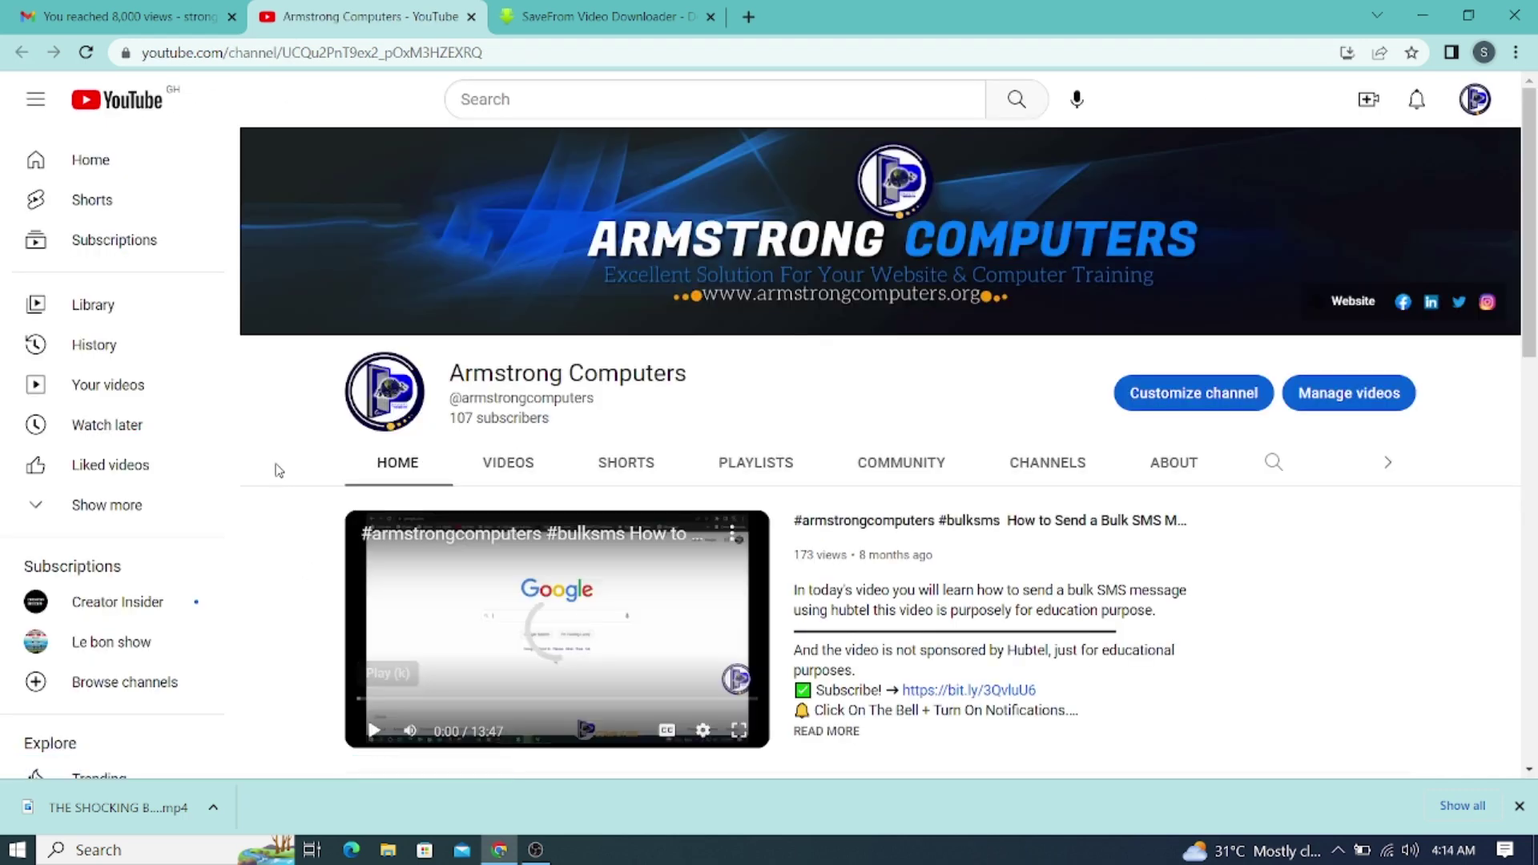
{"action": "left_click", "coordinate": [91, 159]}
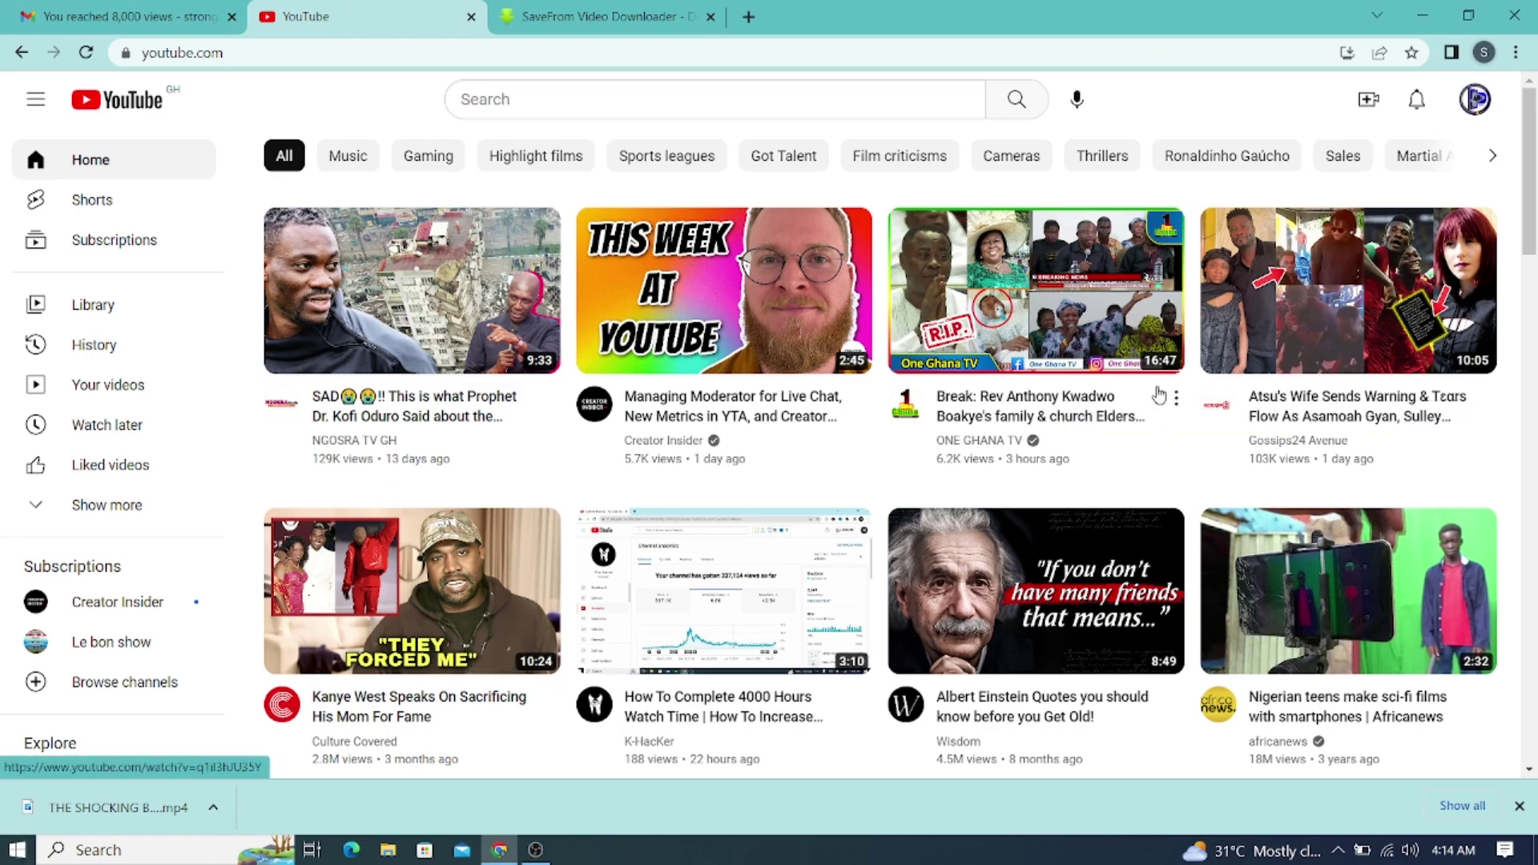
{"action": "scroll", "coordinate": [1158, 395], "scroll_direction": "down", "scroll_amount": 5}
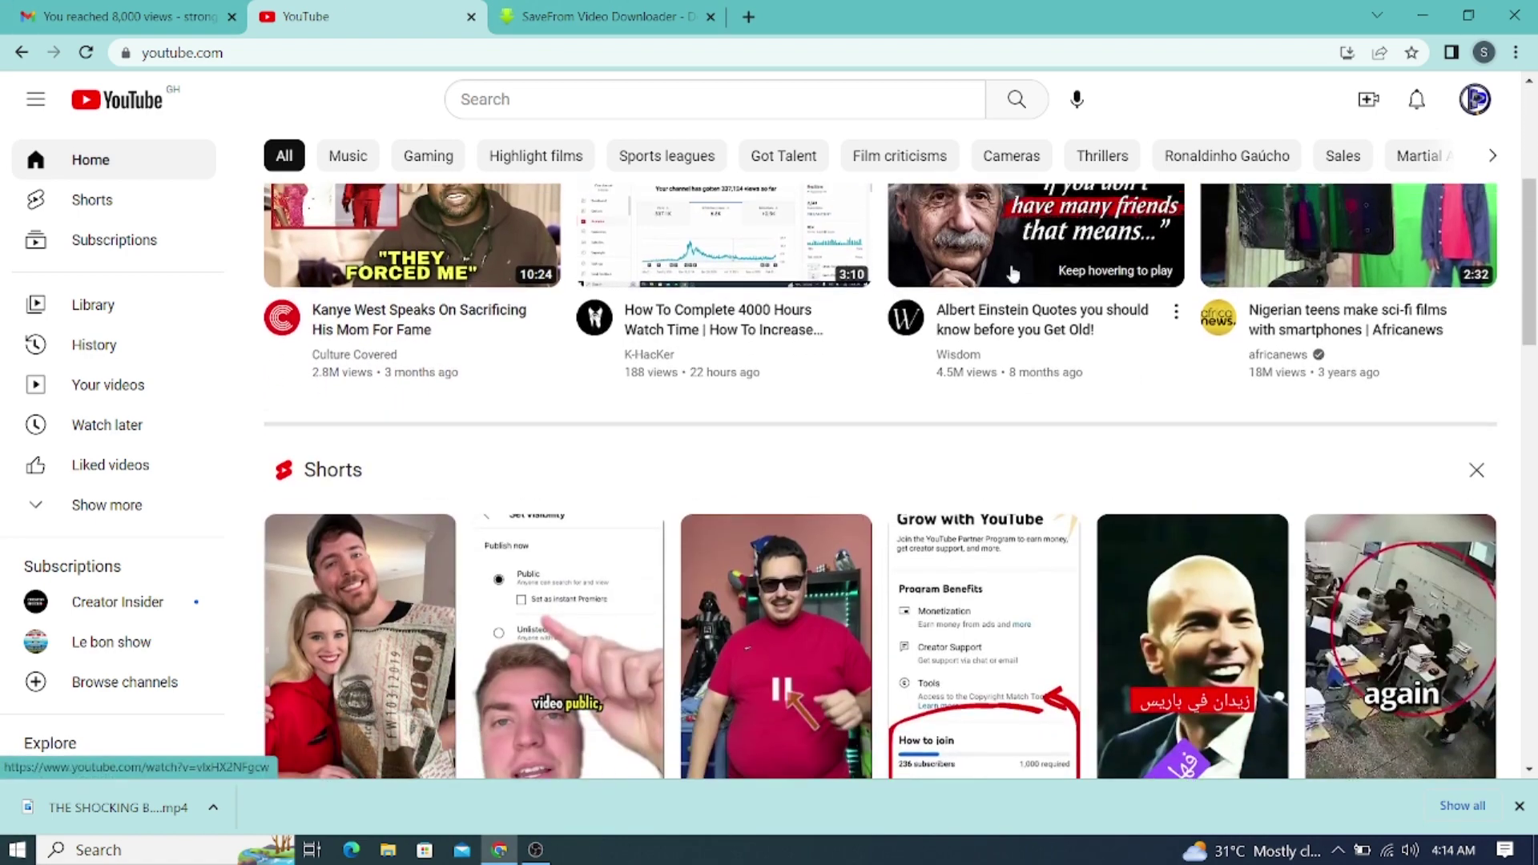
{"action": "scroll", "coordinate": [1013, 275], "scroll_direction": "up", "scroll_amount": 2}
{"action": "scroll", "coordinate": [1042, 348], "scroll_direction": "down", "scroll_amount": 15}
{"action": "scroll", "coordinate": [1001, 352], "scroll_direction": "down", "scroll_amount": 3}
{"action": "scroll", "coordinate": [1002, 353], "scroll_direction": "up", "scroll_amount": 5}
{"action": "scroll", "coordinate": [998, 361], "scroll_direction": "down", "scroll_amount": 8}
{"action": "scroll", "coordinate": [997, 364], "scroll_direction": "up", "scroll_amount": 3}
{"action": "scroll", "coordinate": [887, 533], "scroll_direction": "down", "scroll_amount": 3}
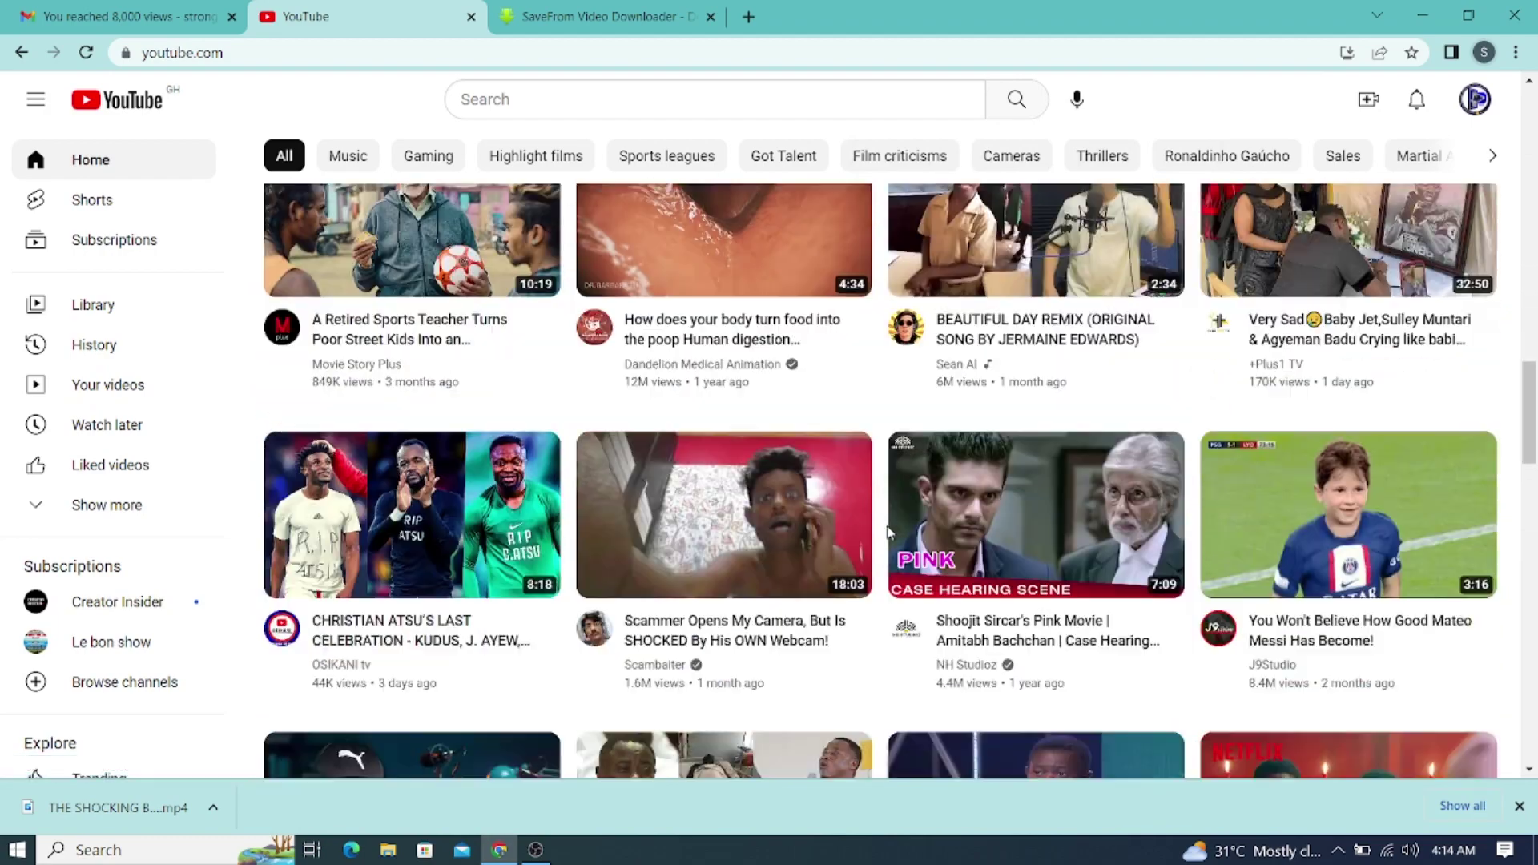
{"action": "scroll", "coordinate": [887, 533], "scroll_direction": "down", "scroll_amount": 8}
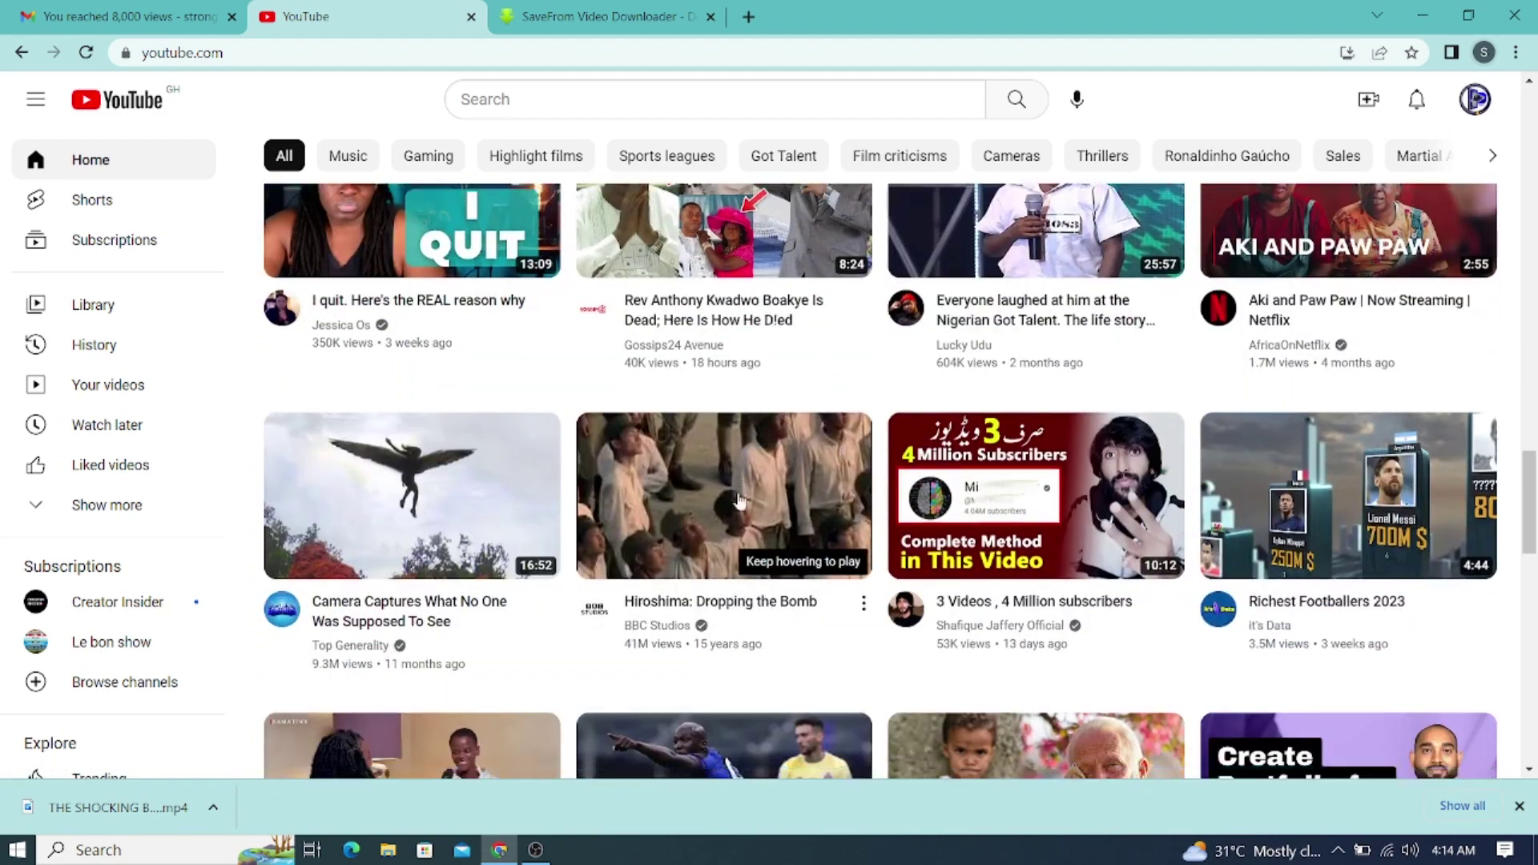
{"action": "scroll", "coordinate": [713, 506], "scroll_direction": "down", "scroll_amount": 2}
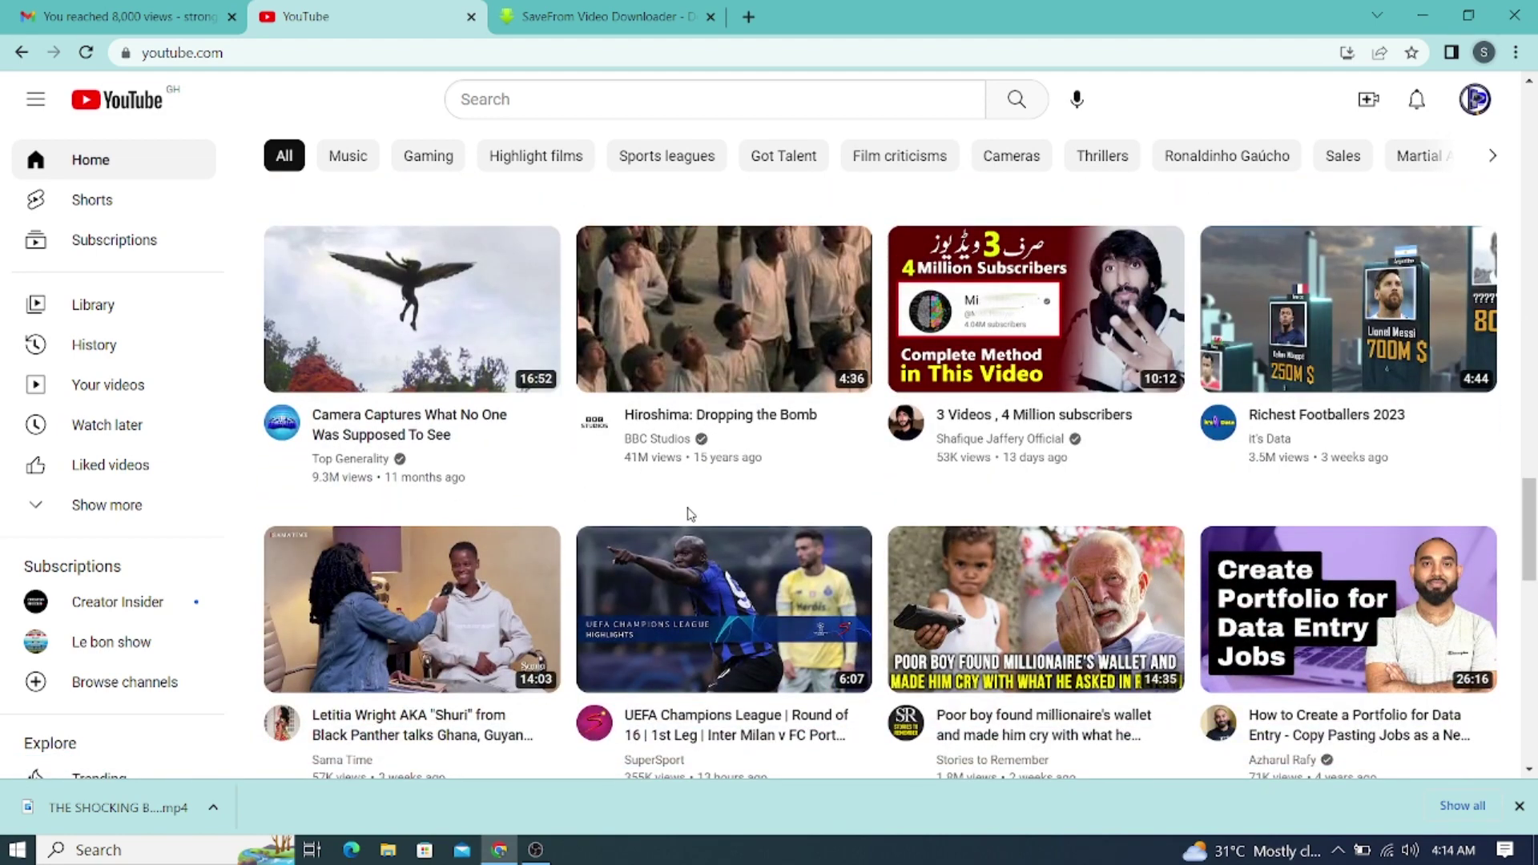
{"action": "left_click", "coordinate": [447, 295]}
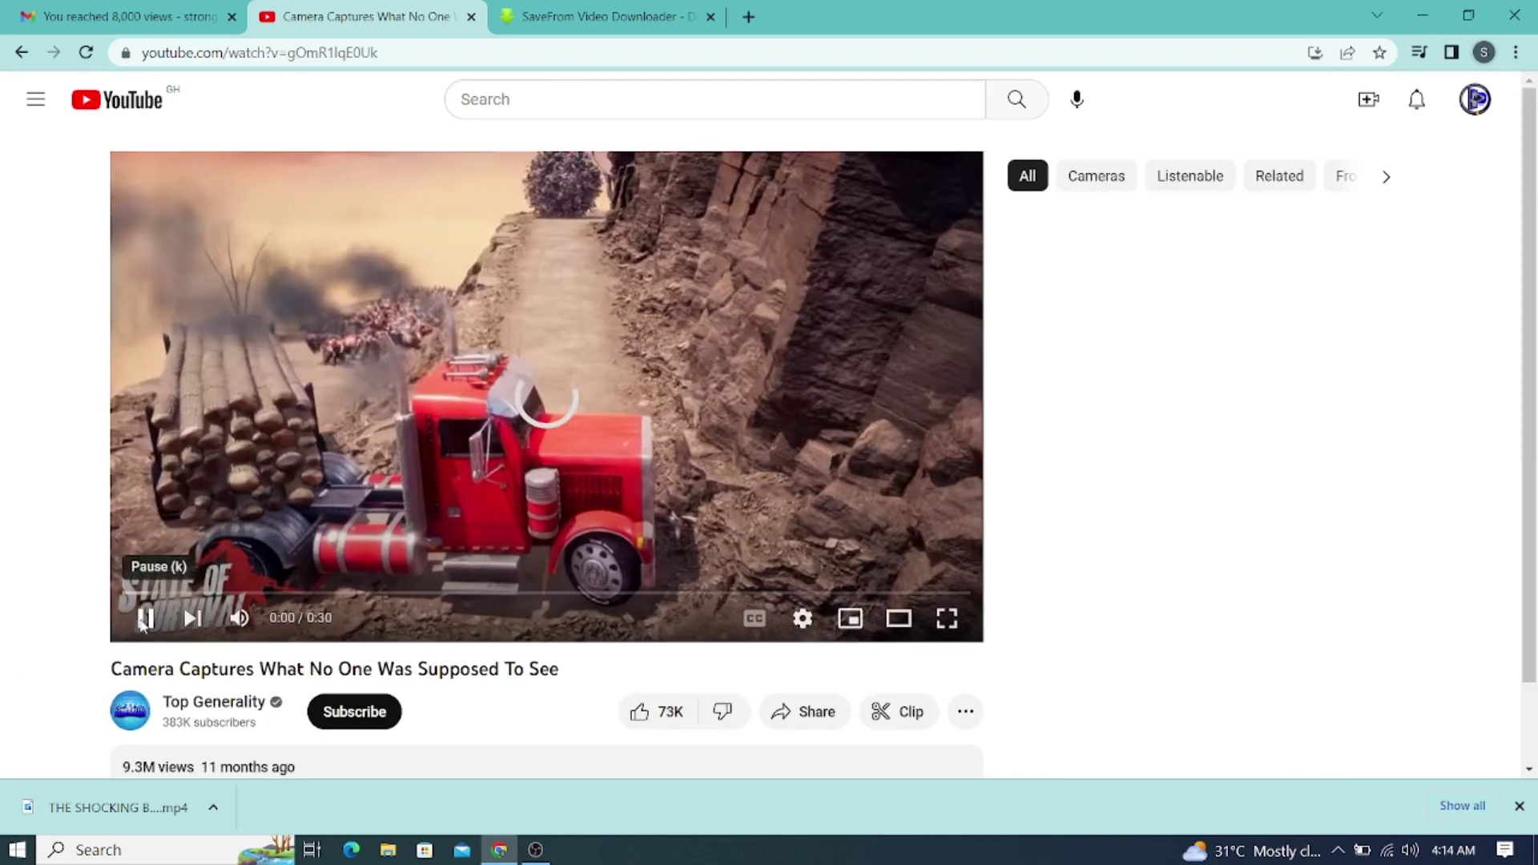
Copy the Camera Captures video's full URL and switch to the SaveFrom.net tab.
{"action": "left_click", "coordinate": [419, 51]}
{"action": "left_click", "coordinate": [474, 56]}
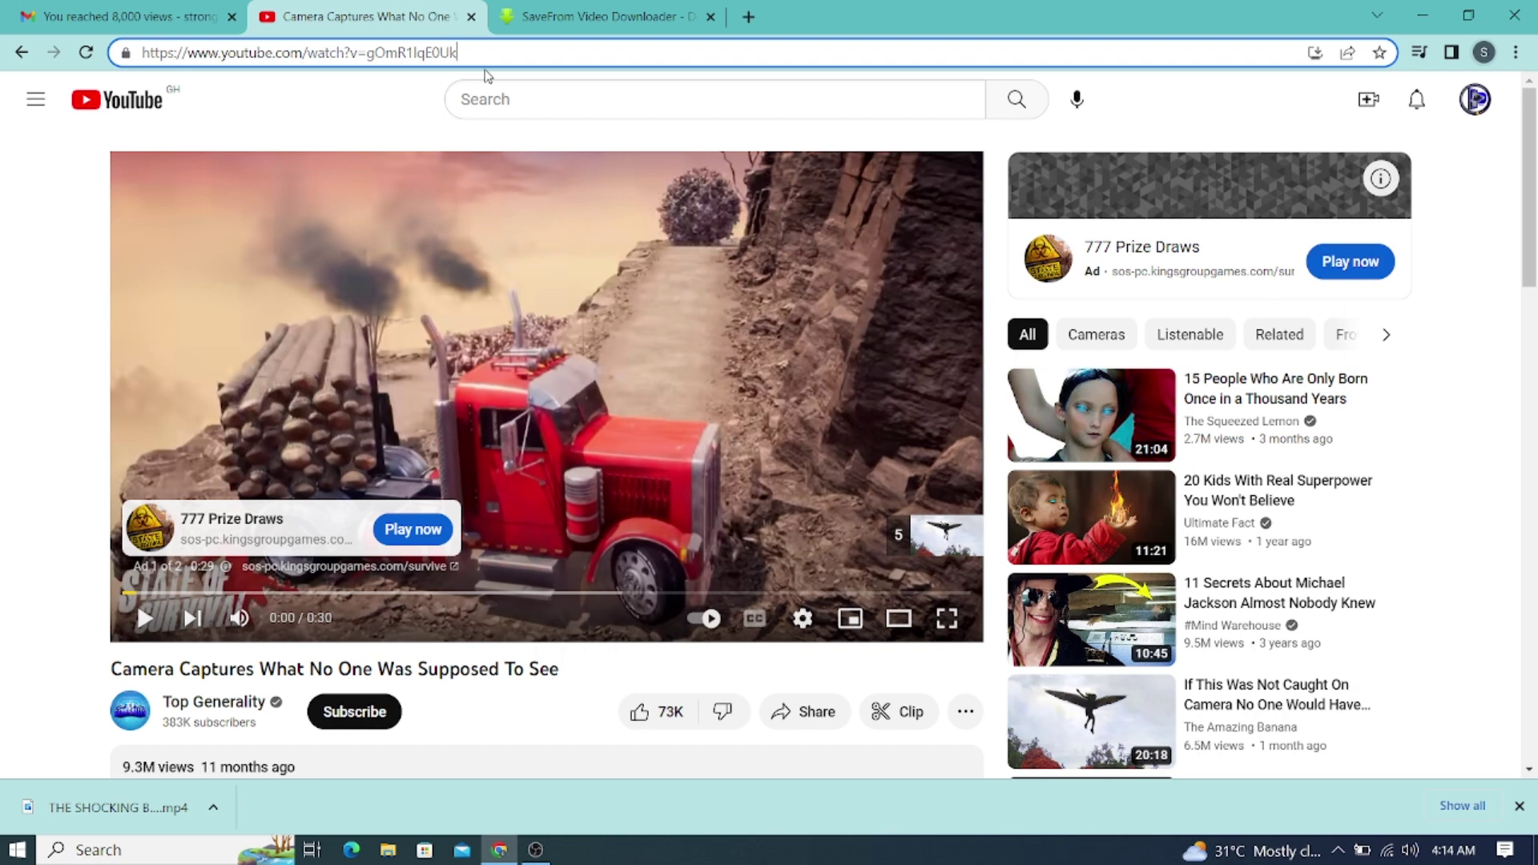
{"action": "left_click_drag", "start_coordinate": [491, 50], "coordinate": [148, 58]}
{"action": "key", "text": "ctrl+c"}
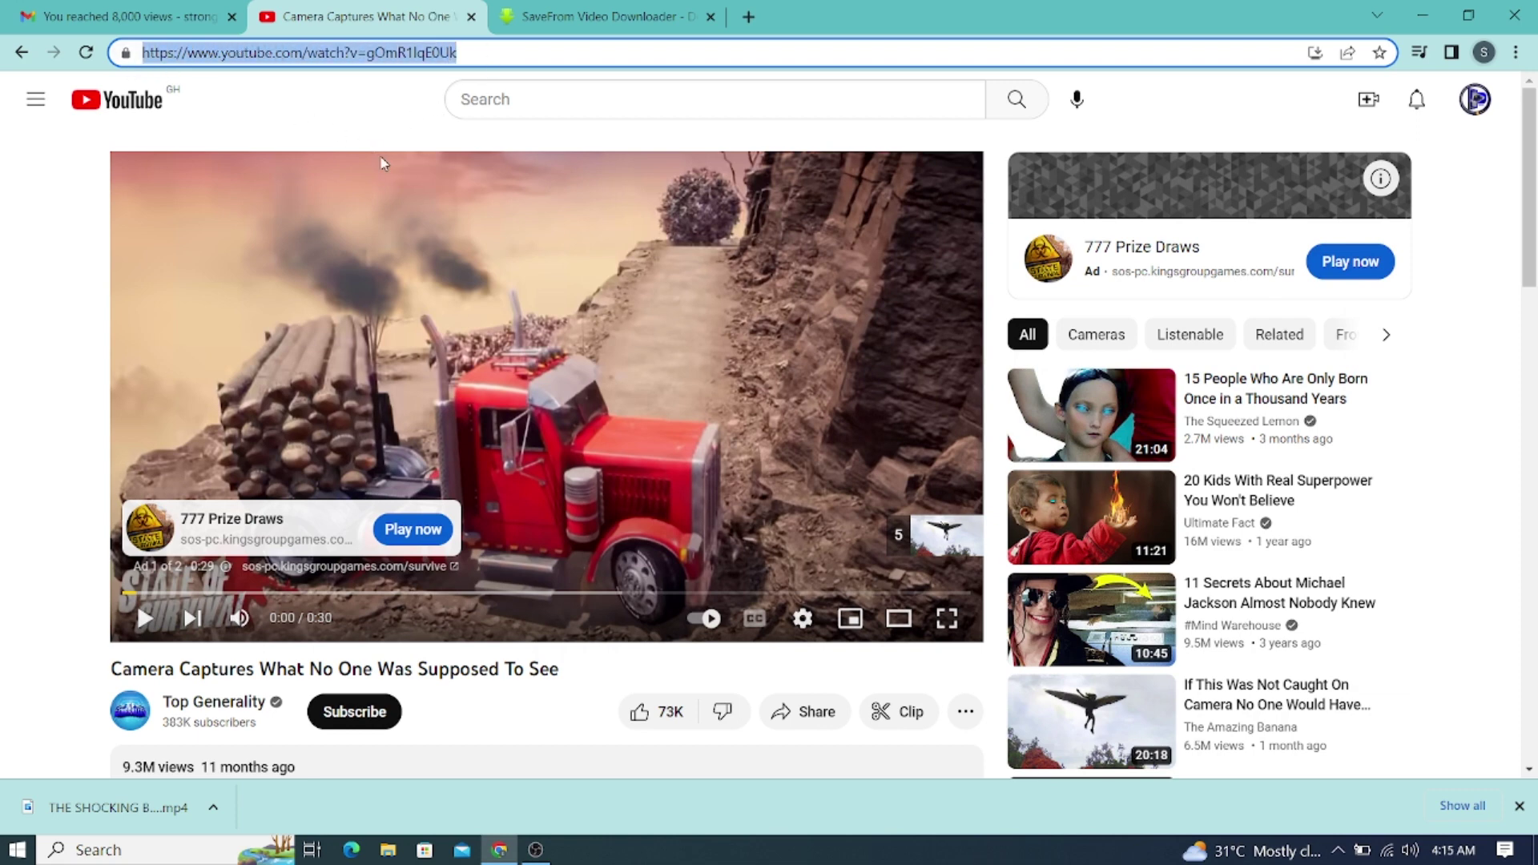
{"action": "left_click", "coordinate": [675, 11]}
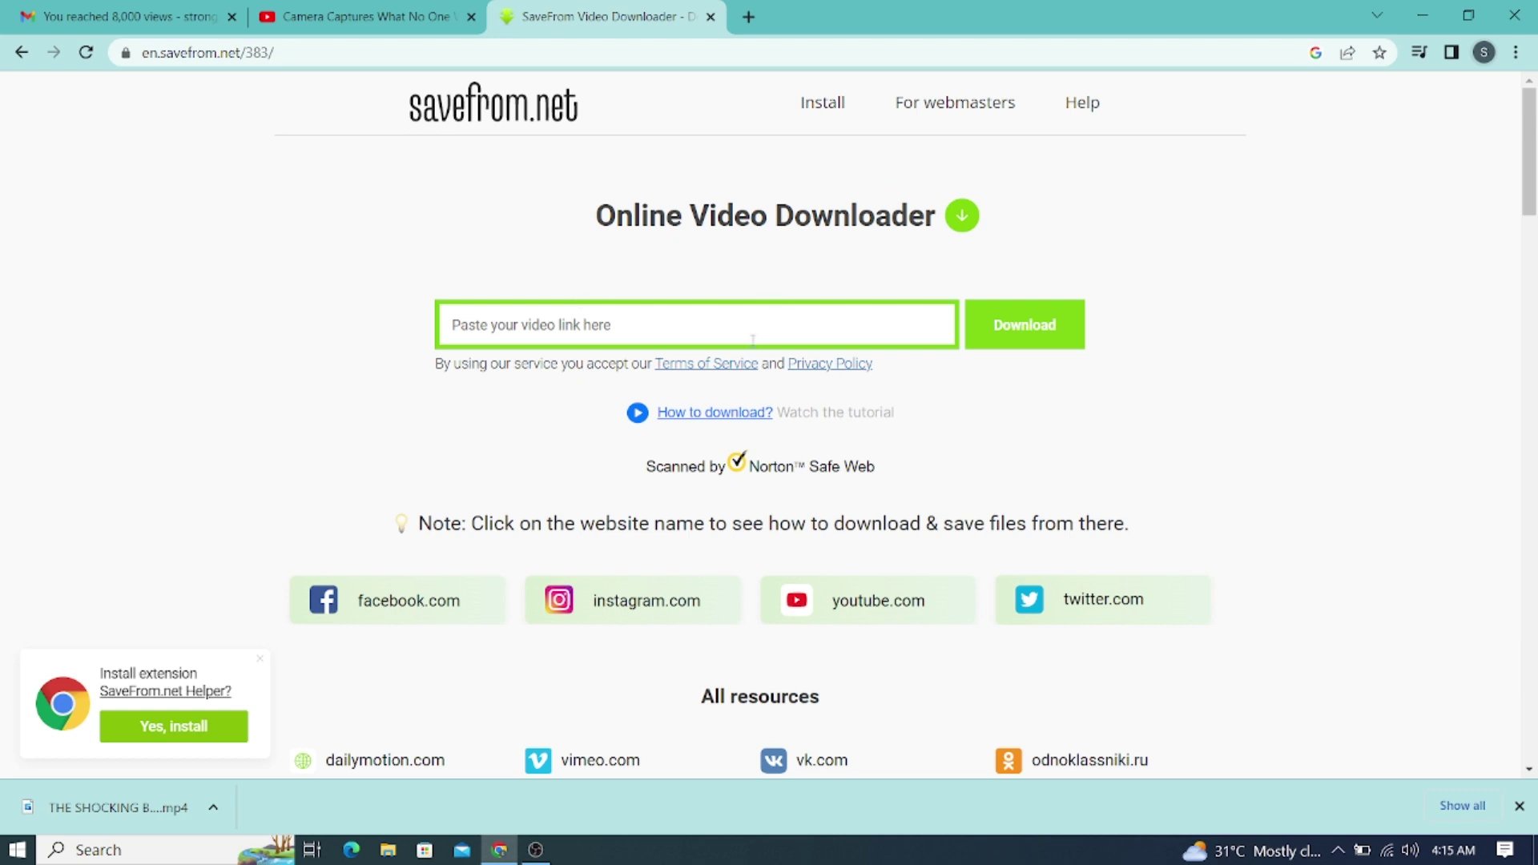
Paste the link into SaveFrom.net, download MP4 720, and close the ad tab and helper pop-up.
{"action": "left_click", "coordinate": [456, 341]}
{"action": "key", "text": "ctrl+v"}
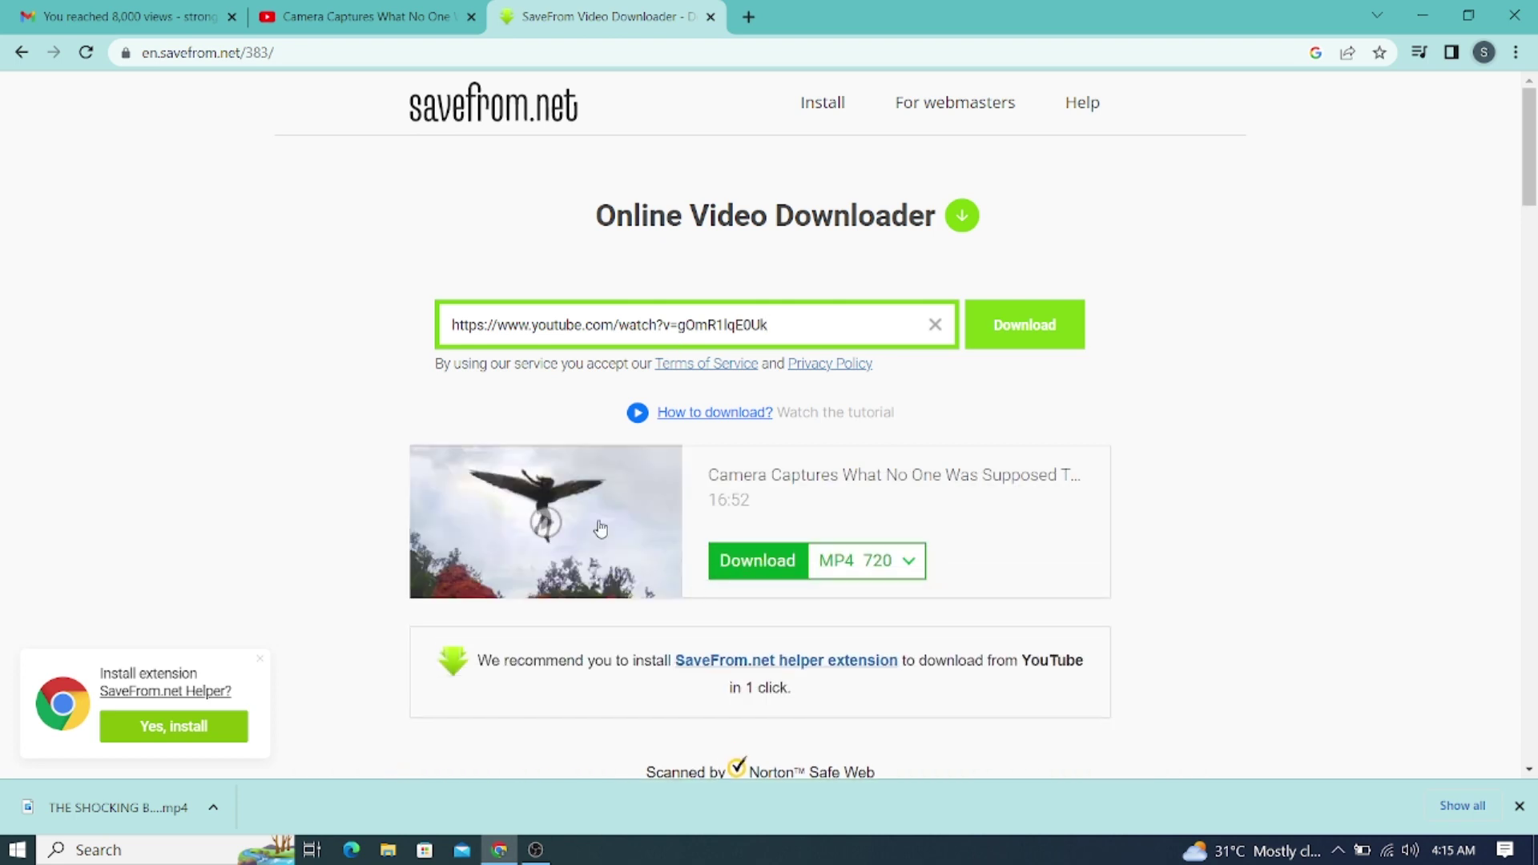
{"action": "left_click", "coordinate": [765, 567]}
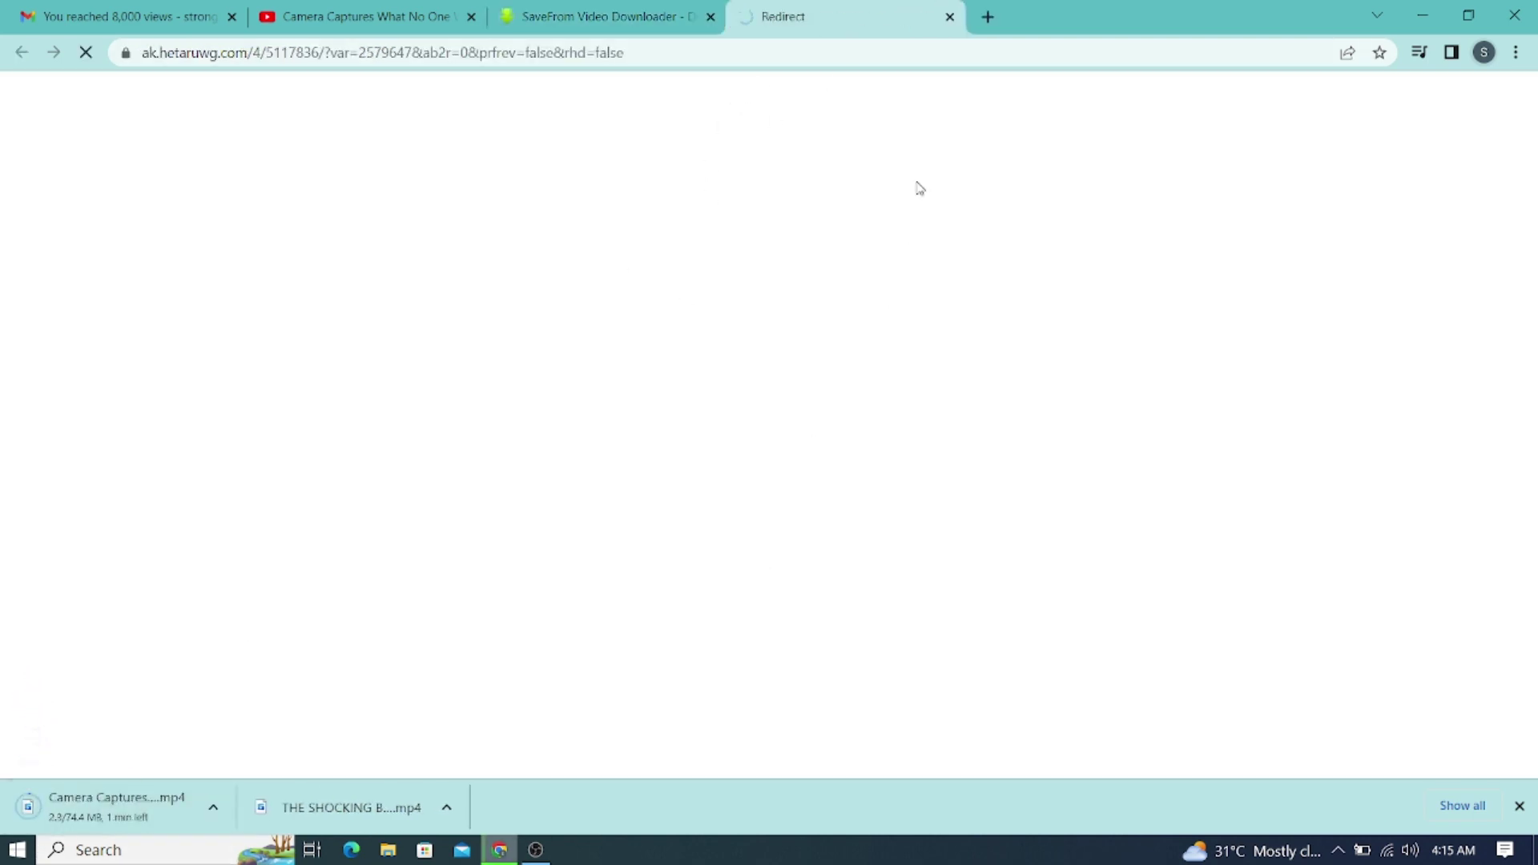
{"action": "left_click", "coordinate": [949, 16]}
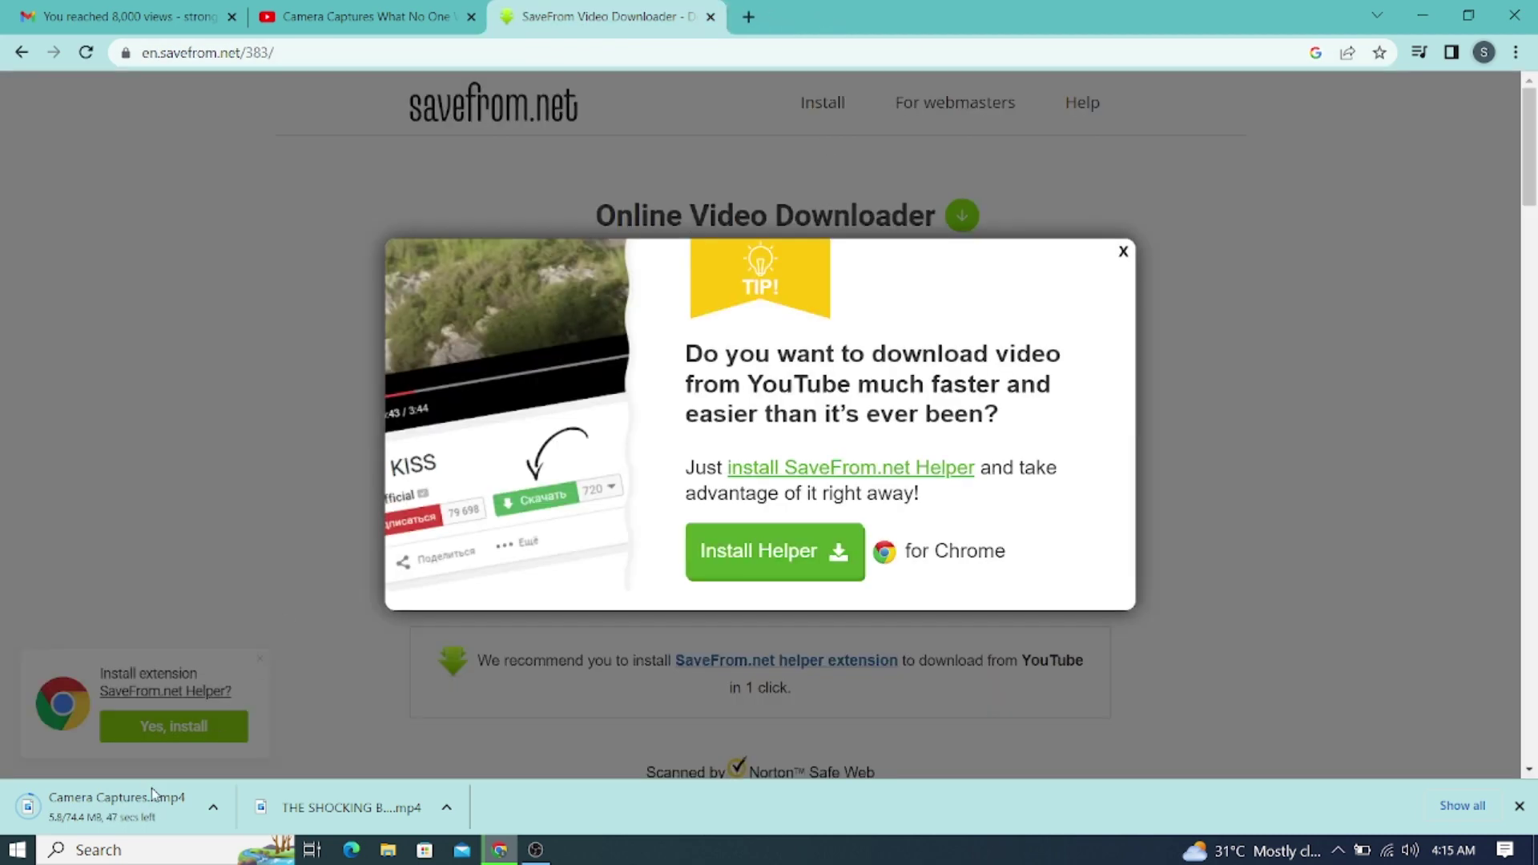
{"action": "left_click", "coordinate": [1124, 251]}
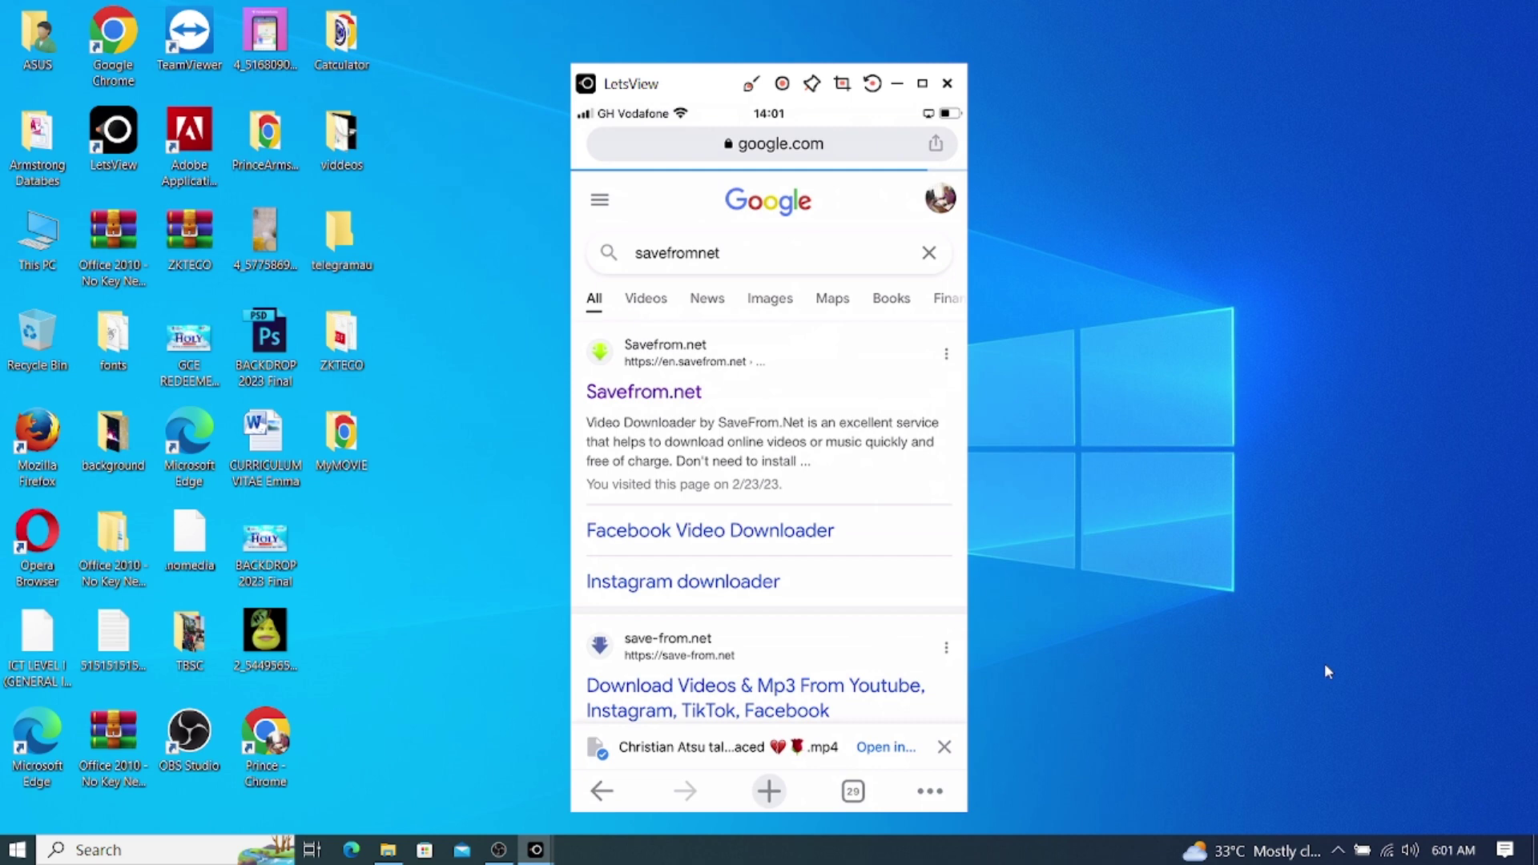
Circle the Savefrom.net search result in red on the mirrored phone, then clear the drawing.
{"action": "left_click", "coordinate": [757, 84]}
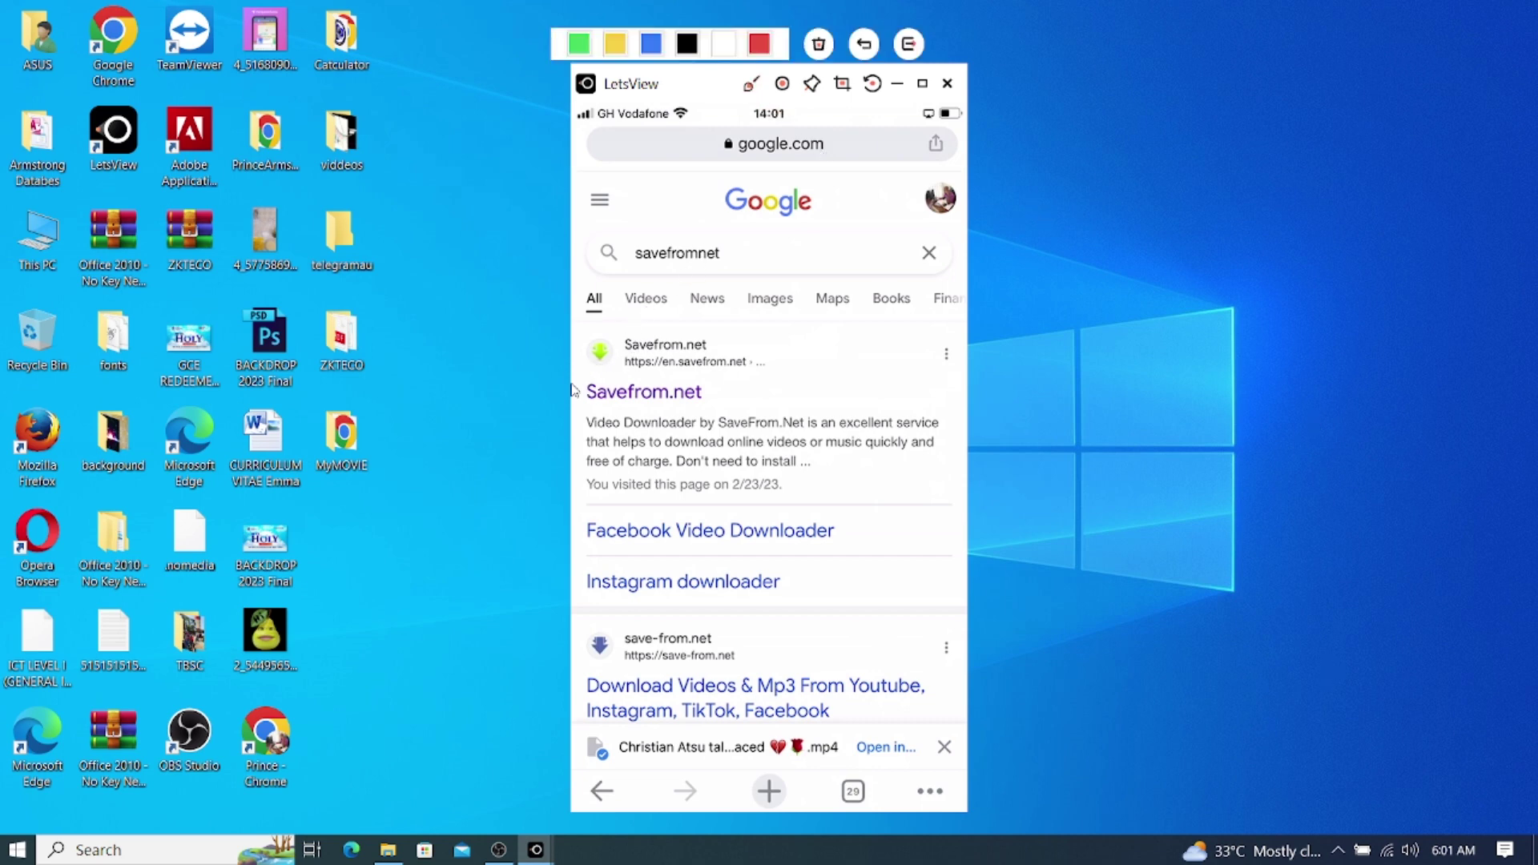
{"action": "mouse_move", "coordinate": [578, 382]}
{"action": "left_mouse_down"}
{"action": "mouse_move", "coordinate": [721, 396]}
{"action": "mouse_move", "coordinate": [655, 409]}
{"action": "mouse_move", "coordinate": [582, 394]}
{"action": "mouse_move", "coordinate": [591, 383]}
{"action": "left_mouse_up"}
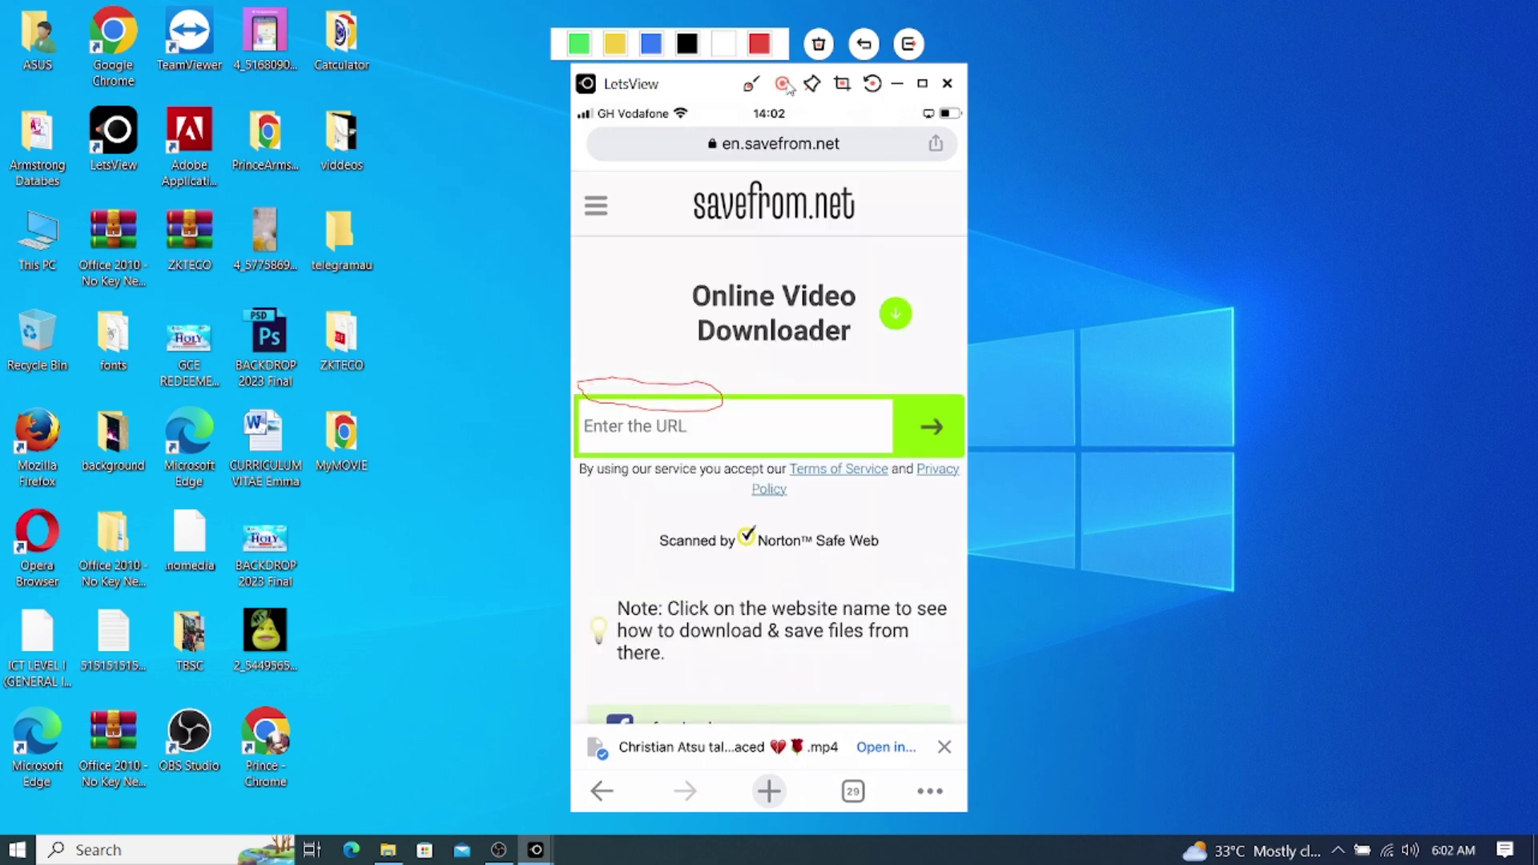
{"action": "left_click", "coordinate": [751, 85]}
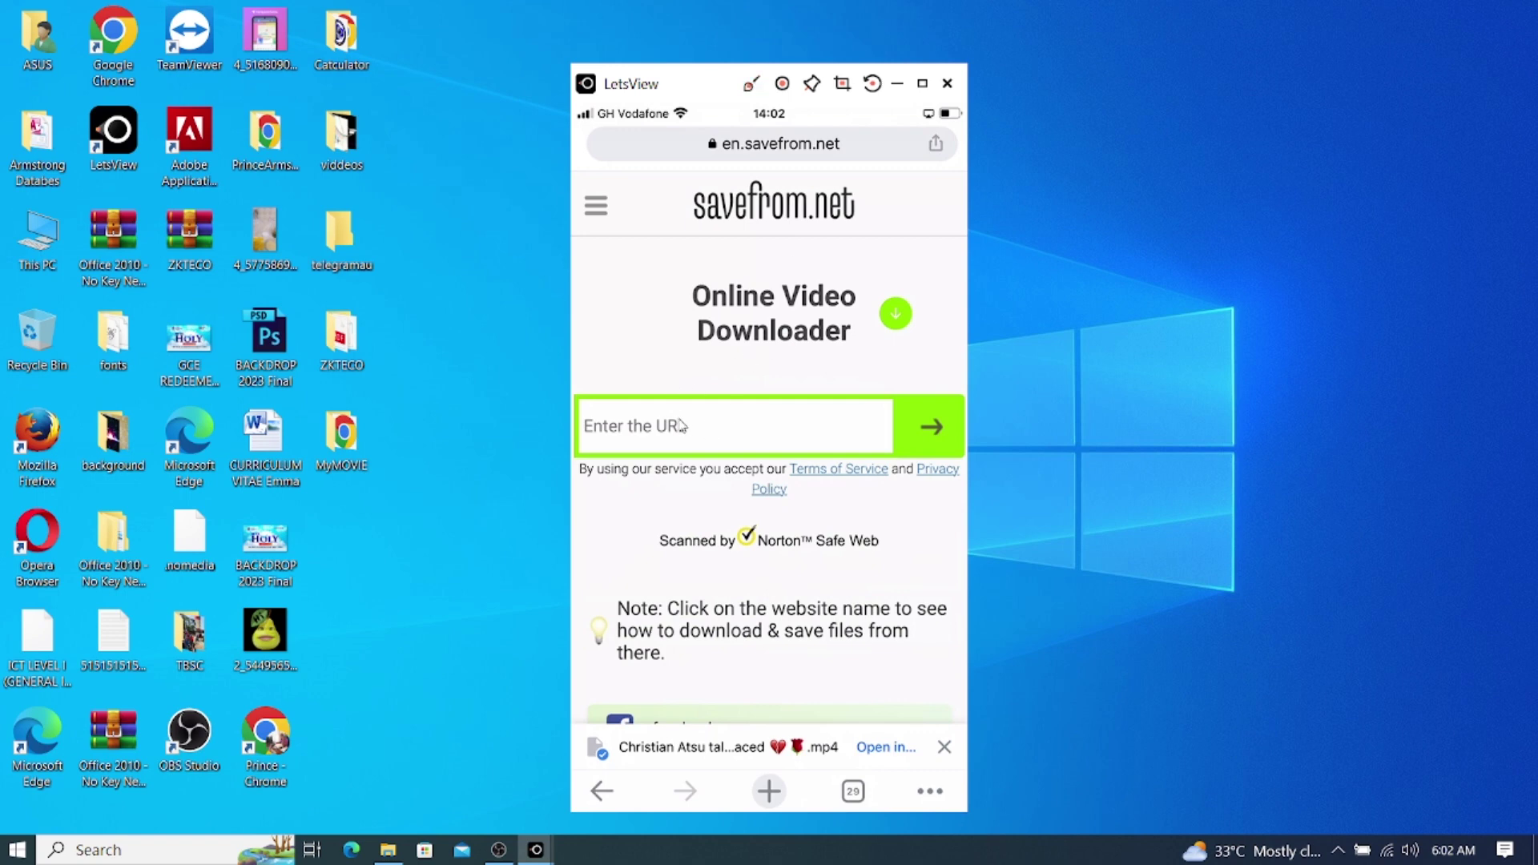
Draw red marks outlining and filling the Enter the URL box on SaveFrom.net's page.
{"action": "left_click", "coordinate": [751, 83]}
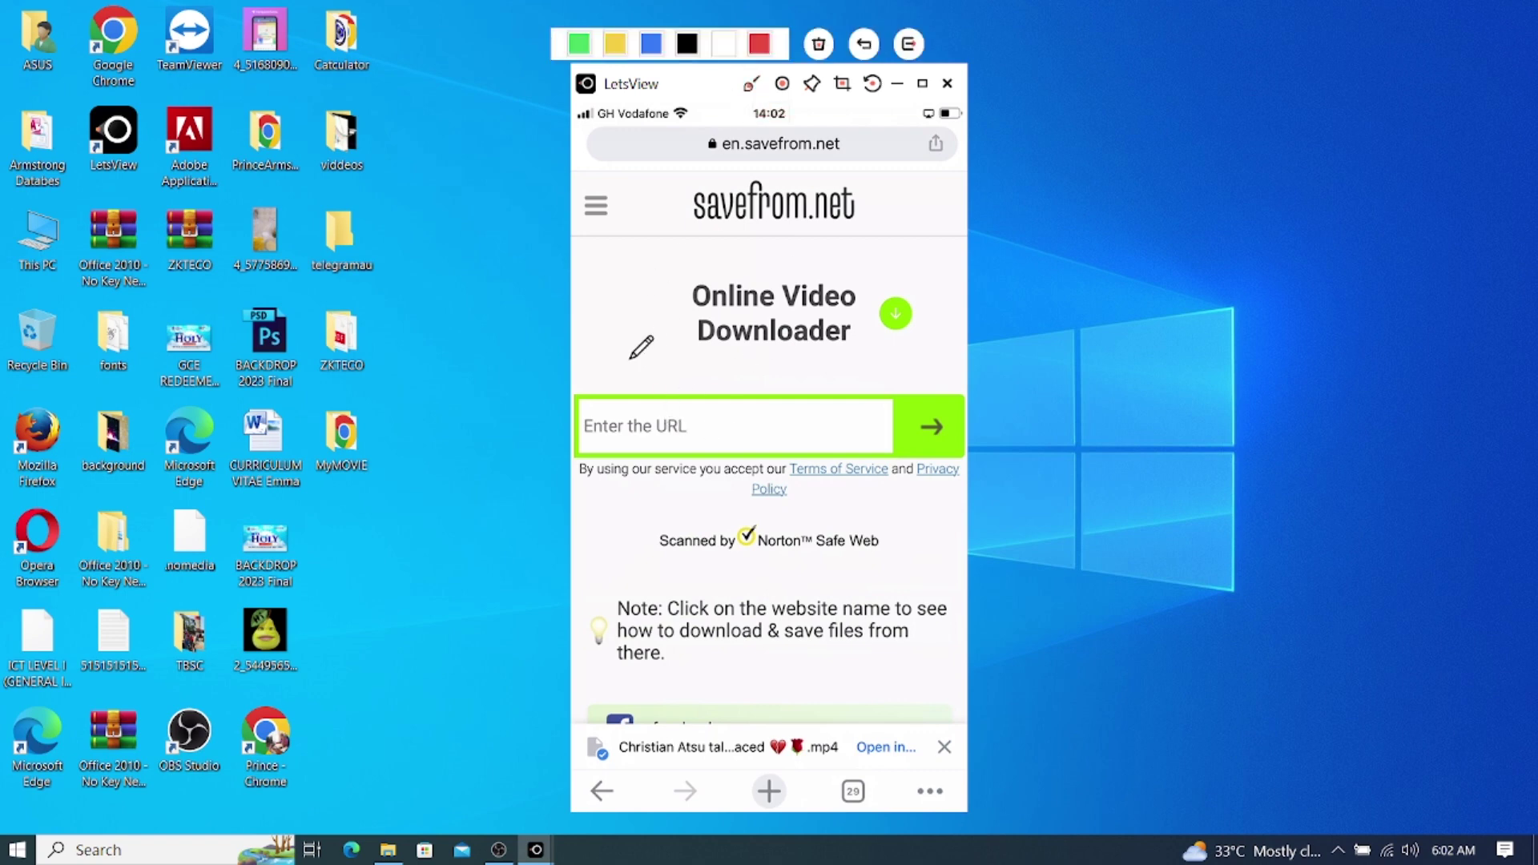
{"action": "mouse_move", "coordinate": [577, 367]}
{"action": "left_mouse_down"}
{"action": "mouse_move", "coordinate": [577, 487]}
{"action": "mouse_move", "coordinate": [781, 501]}
{"action": "mouse_move", "coordinate": [940, 484]}
{"action": "mouse_move", "coordinate": [984, 445]}
{"action": "mouse_move", "coordinate": [984, 375]}
{"action": "mouse_move", "coordinate": [708, 358]}
{"action": "mouse_move", "coordinate": [574, 370]}
{"action": "left_mouse_up"}
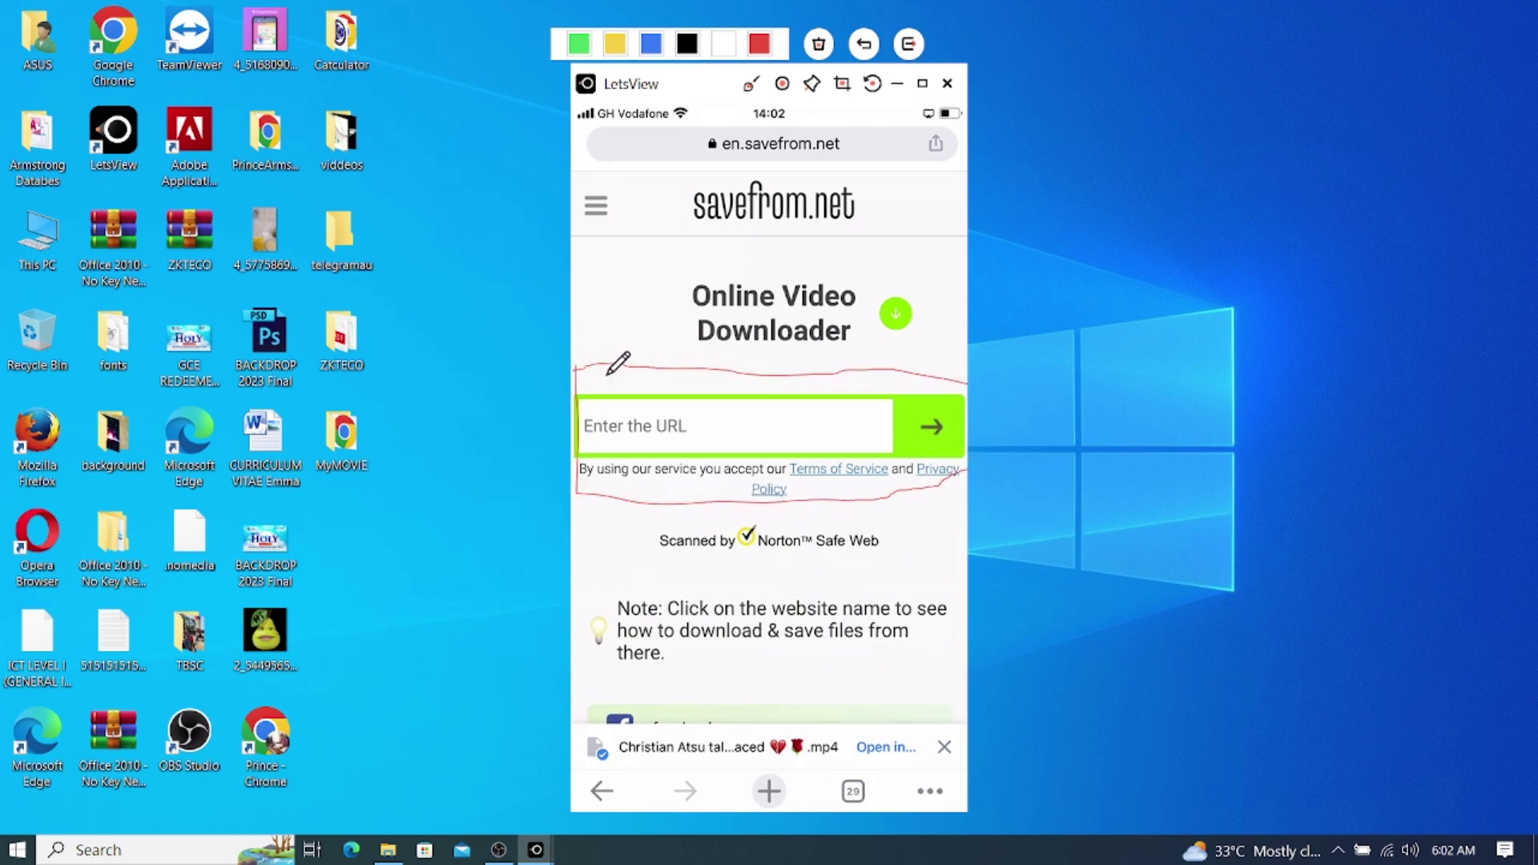
{"action": "mouse_move", "coordinate": [687, 425]}
{"action": "left_mouse_down"}
{"action": "mouse_move", "coordinate": [766, 438]}
{"action": "mouse_move", "coordinate": [735, 436]}
{"action": "left_mouse_up"}
Circle the tattoos video's Share option in red on the mirrored phone, then clear it.
{"action": "left_click", "coordinate": [751, 84]}
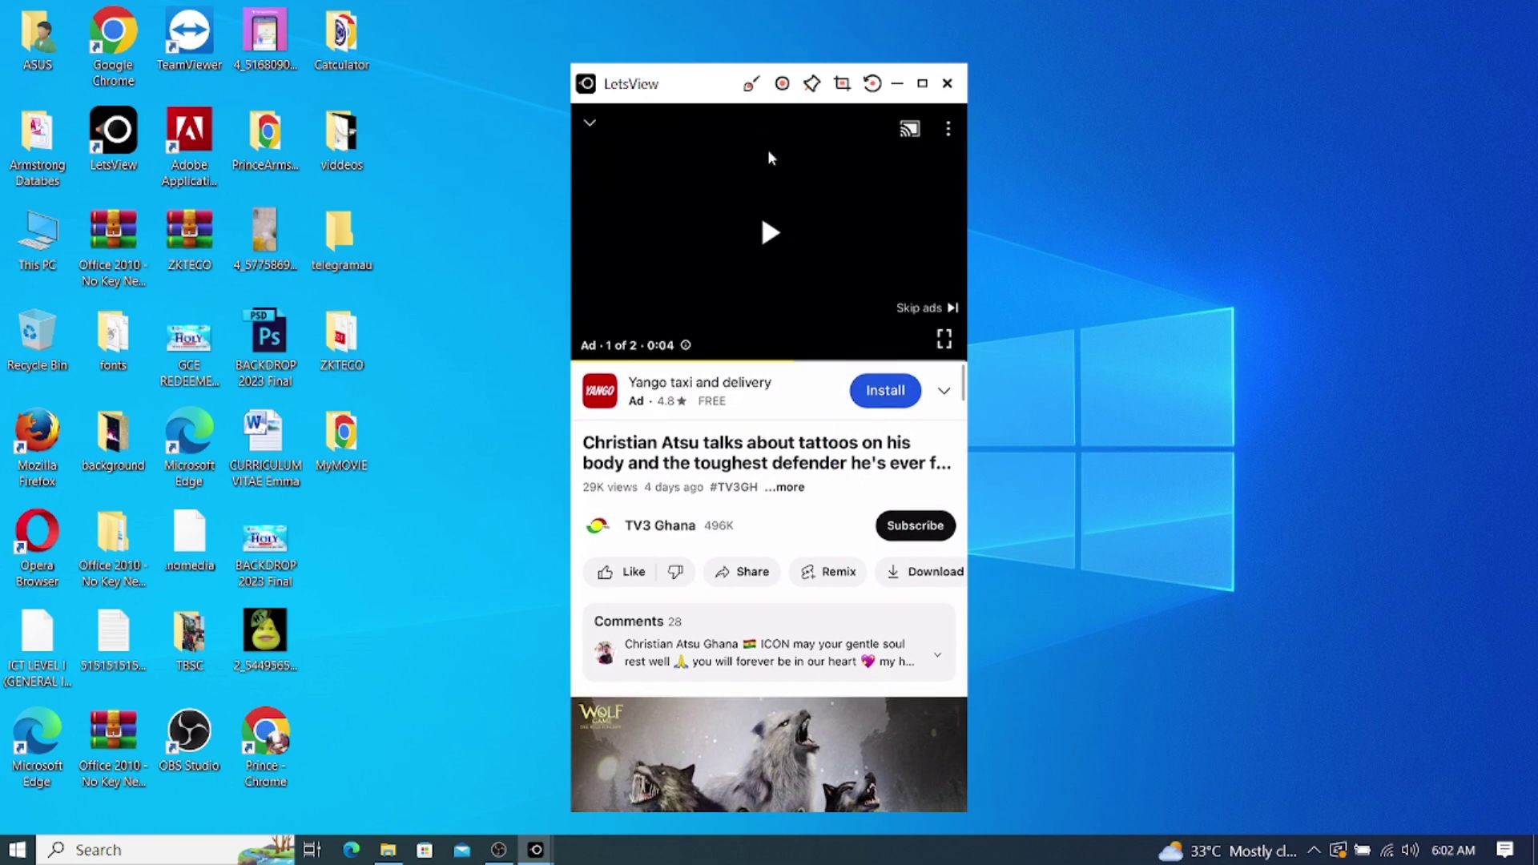
{"action": "left_click", "coordinate": [751, 83]}
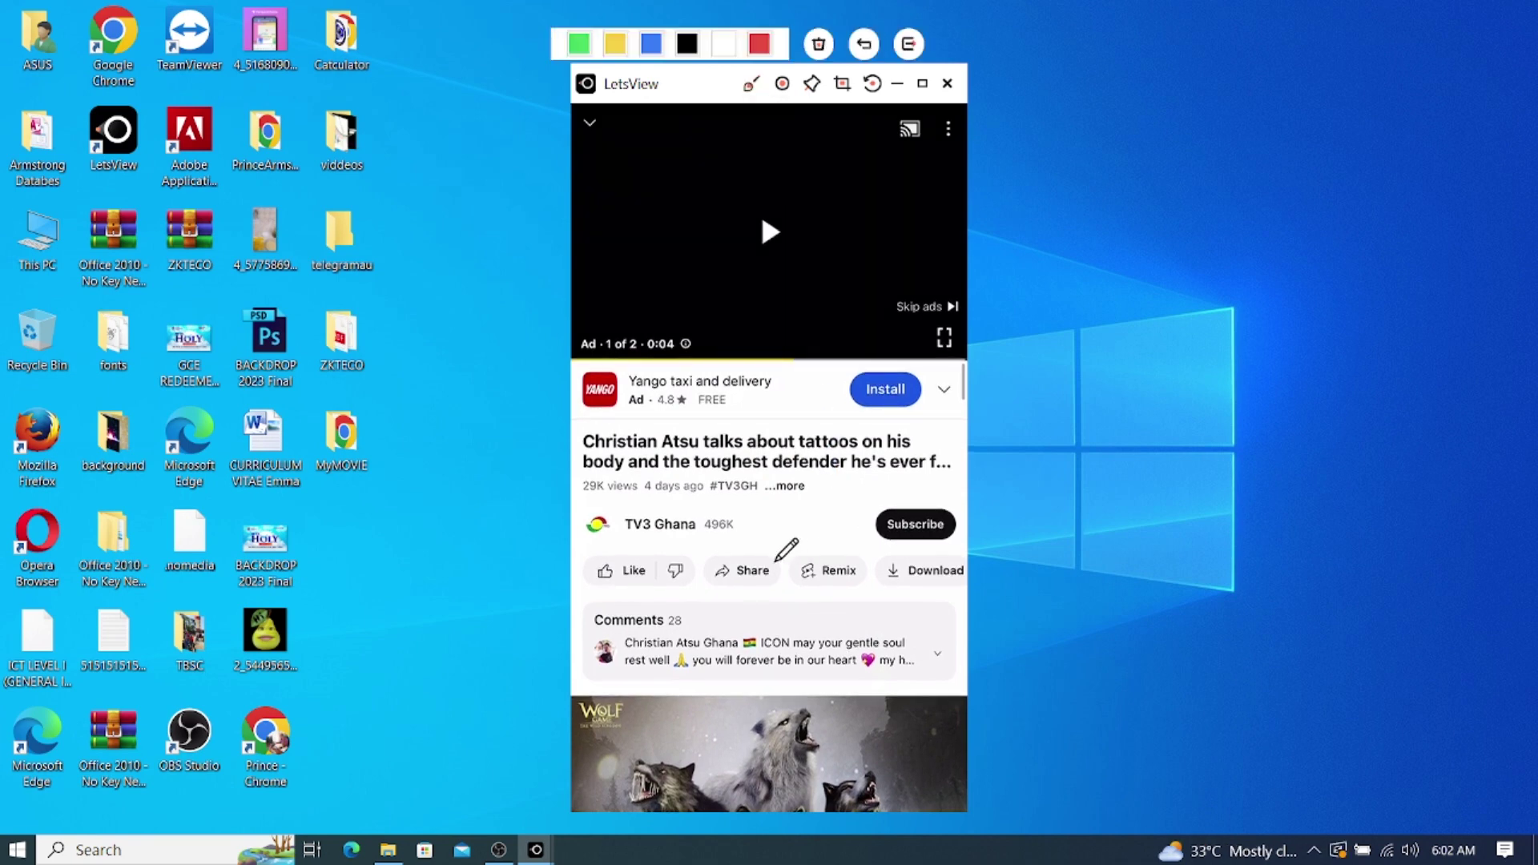
{"action": "mouse_move", "coordinate": [782, 551]}
{"action": "left_mouse_down"}
{"action": "mouse_move", "coordinate": [713, 551]}
{"action": "mouse_move", "coordinate": [699, 572]}
{"action": "mouse_move", "coordinate": [733, 598]}
{"action": "mouse_move", "coordinate": [772, 582]}
{"action": "mouse_move", "coordinate": [783, 552]}
{"action": "left_mouse_up"}
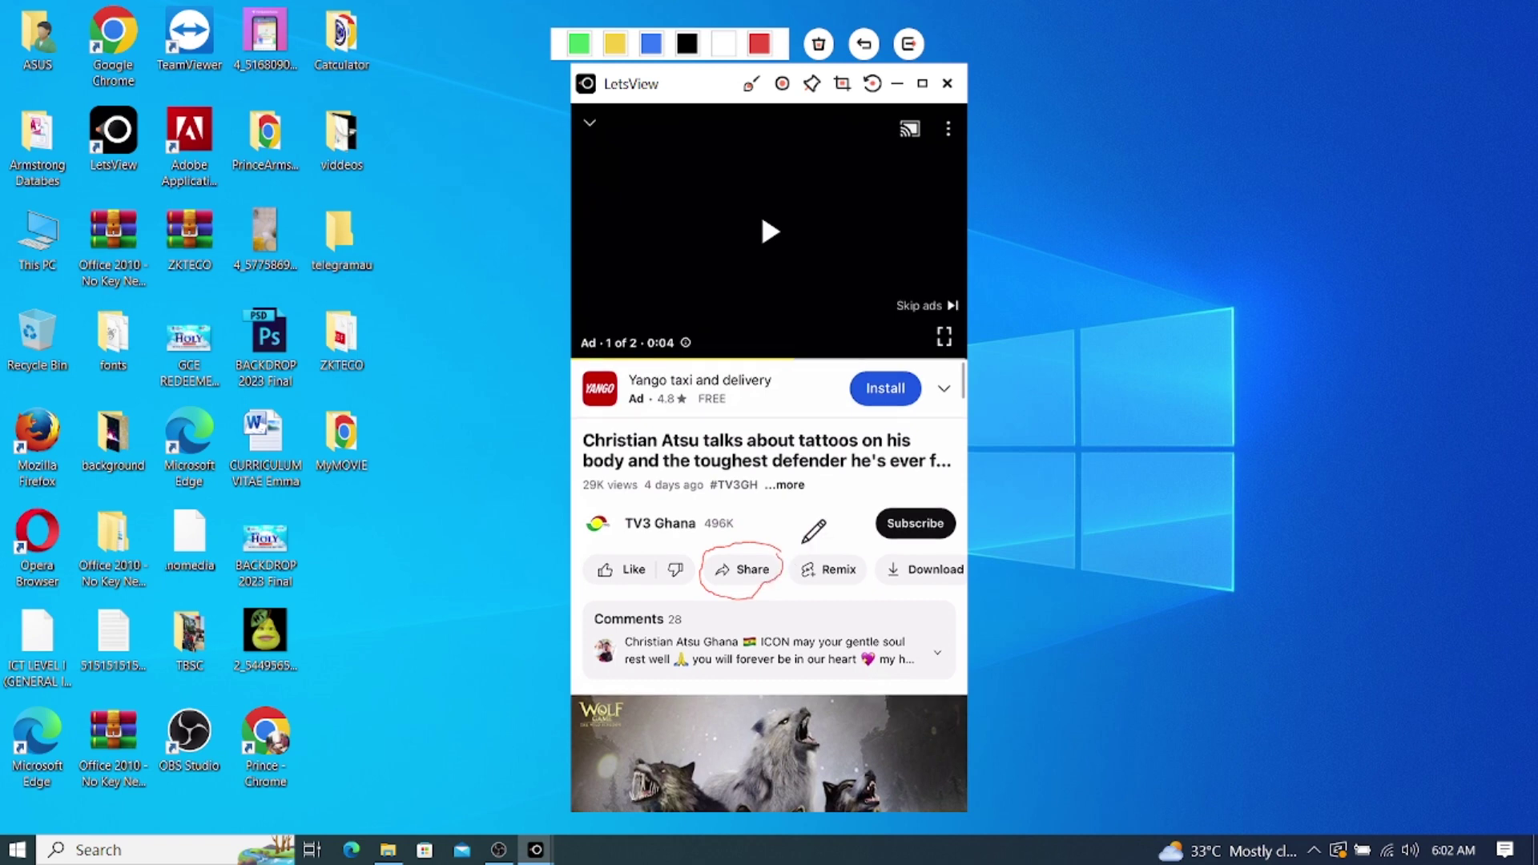
{"action": "left_click", "coordinate": [751, 90]}
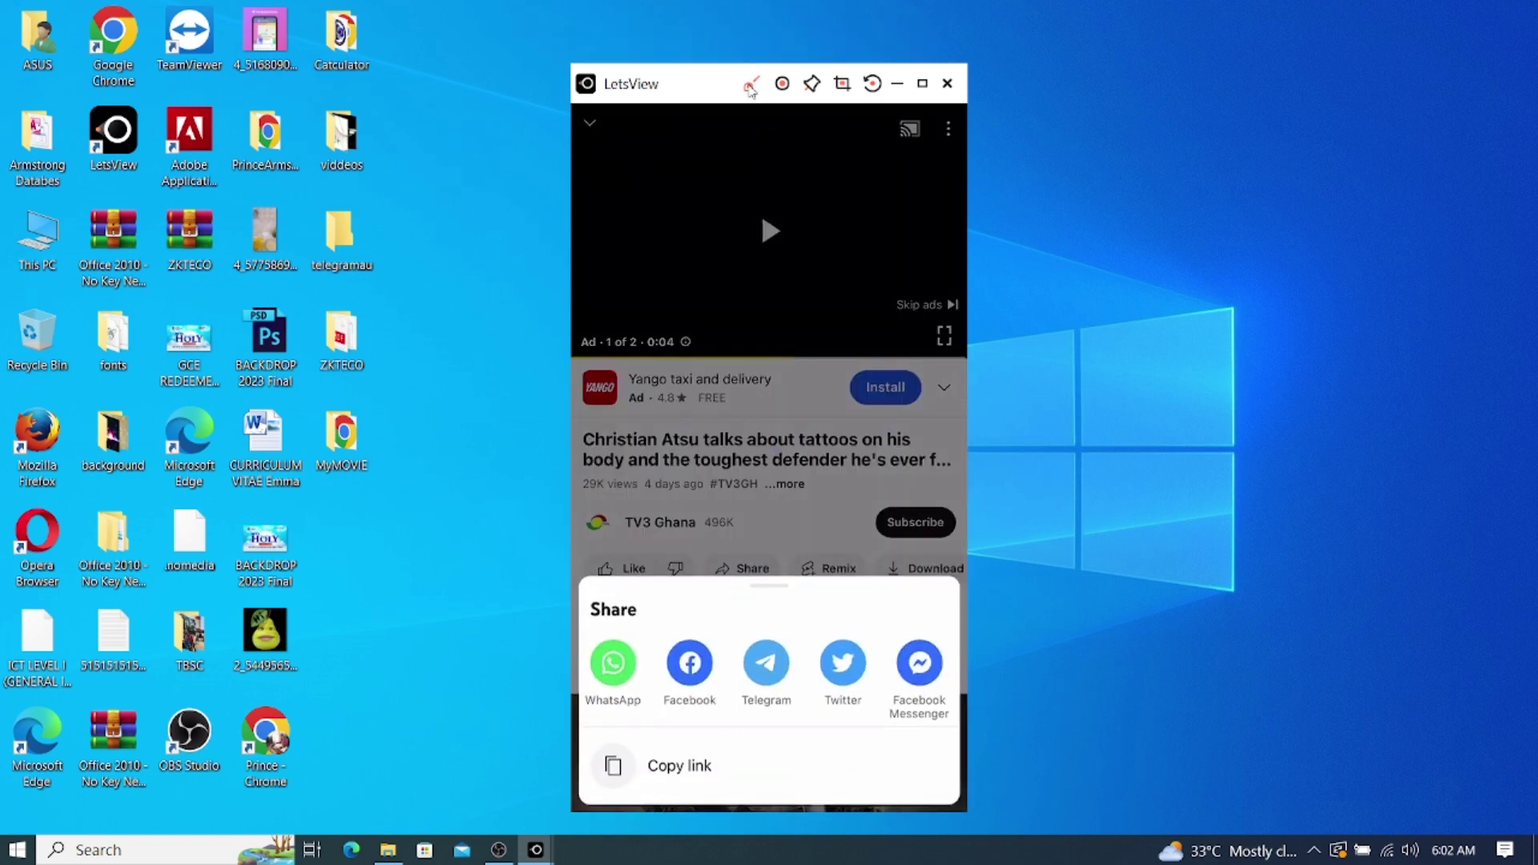
Mark the Copy link choice among the sharing options, then clear the annotation.
{"action": "left_click", "coordinate": [752, 90]}
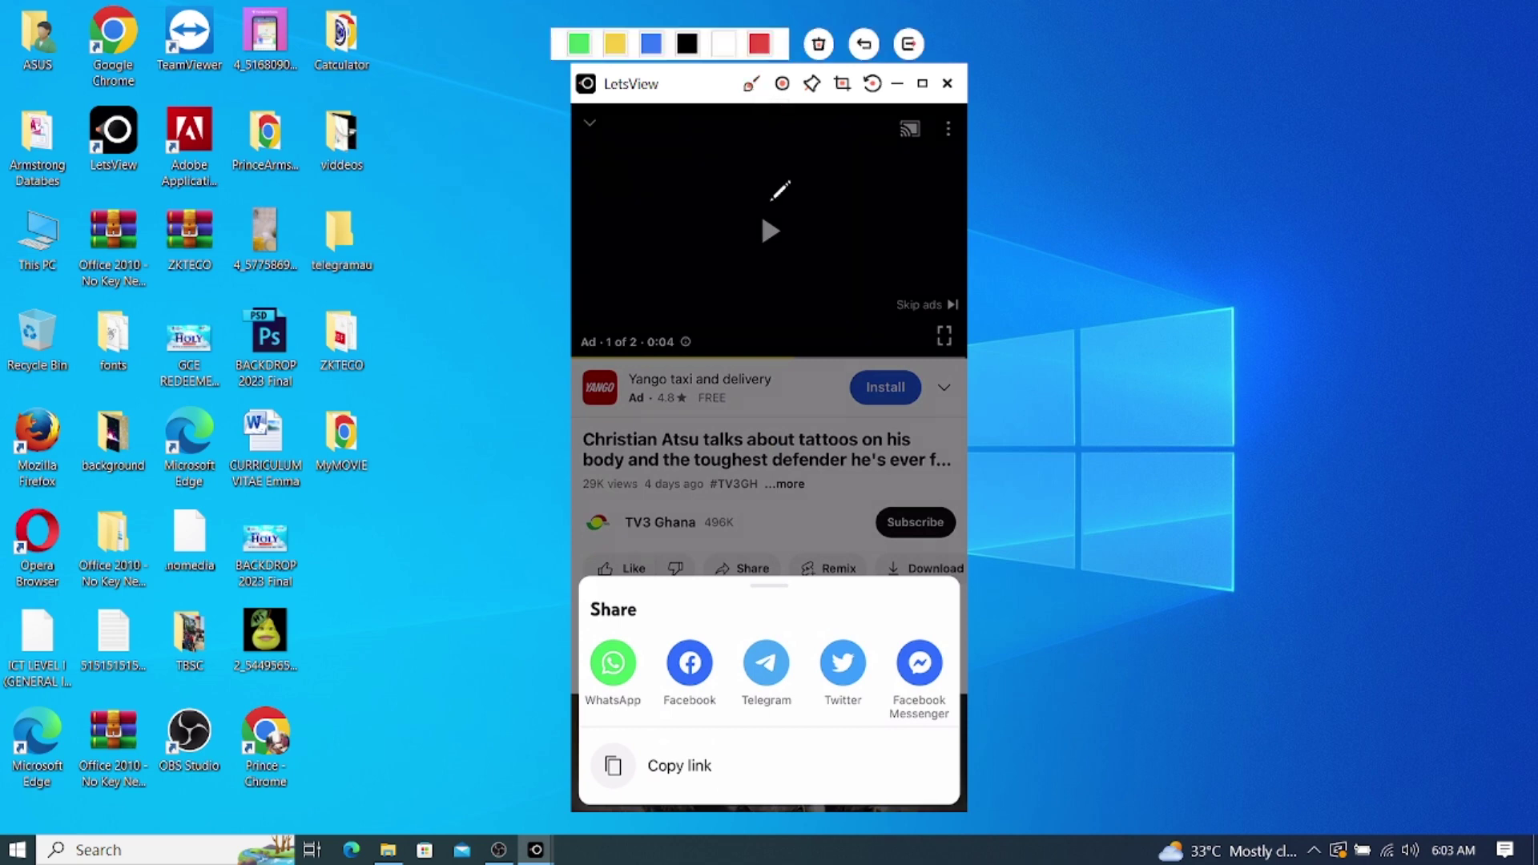
{"action": "mouse_move", "coordinate": [770, 755]}
{"action": "left_mouse_down"}
{"action": "mouse_move", "coordinate": [591, 734]}
{"action": "mouse_move", "coordinate": [637, 805]}
{"action": "mouse_move", "coordinate": [745, 760]}
{"action": "left_mouse_up"}
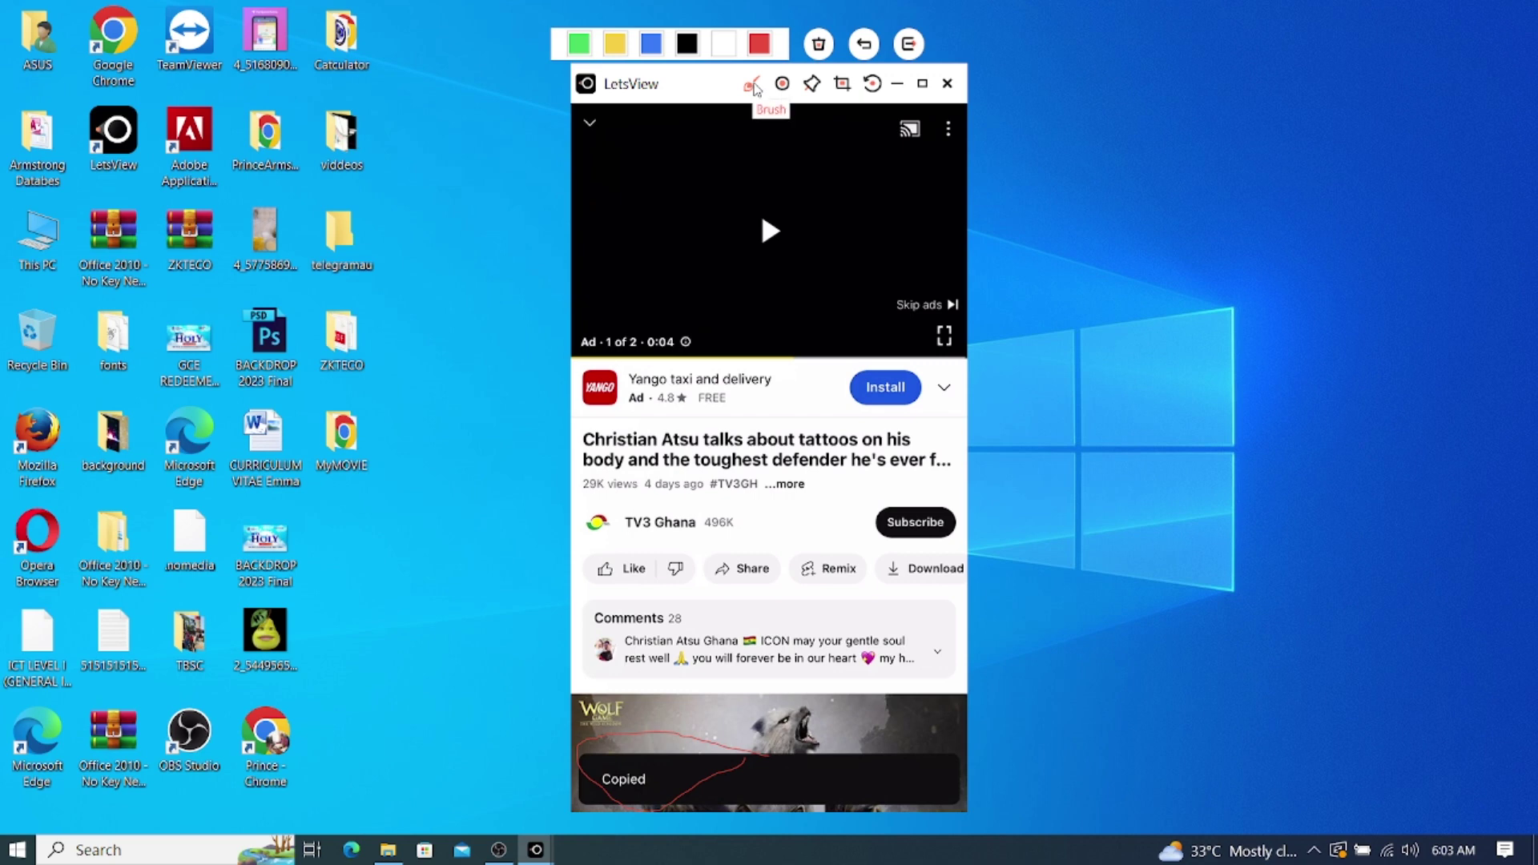
{"action": "left_click", "coordinate": [753, 88]}
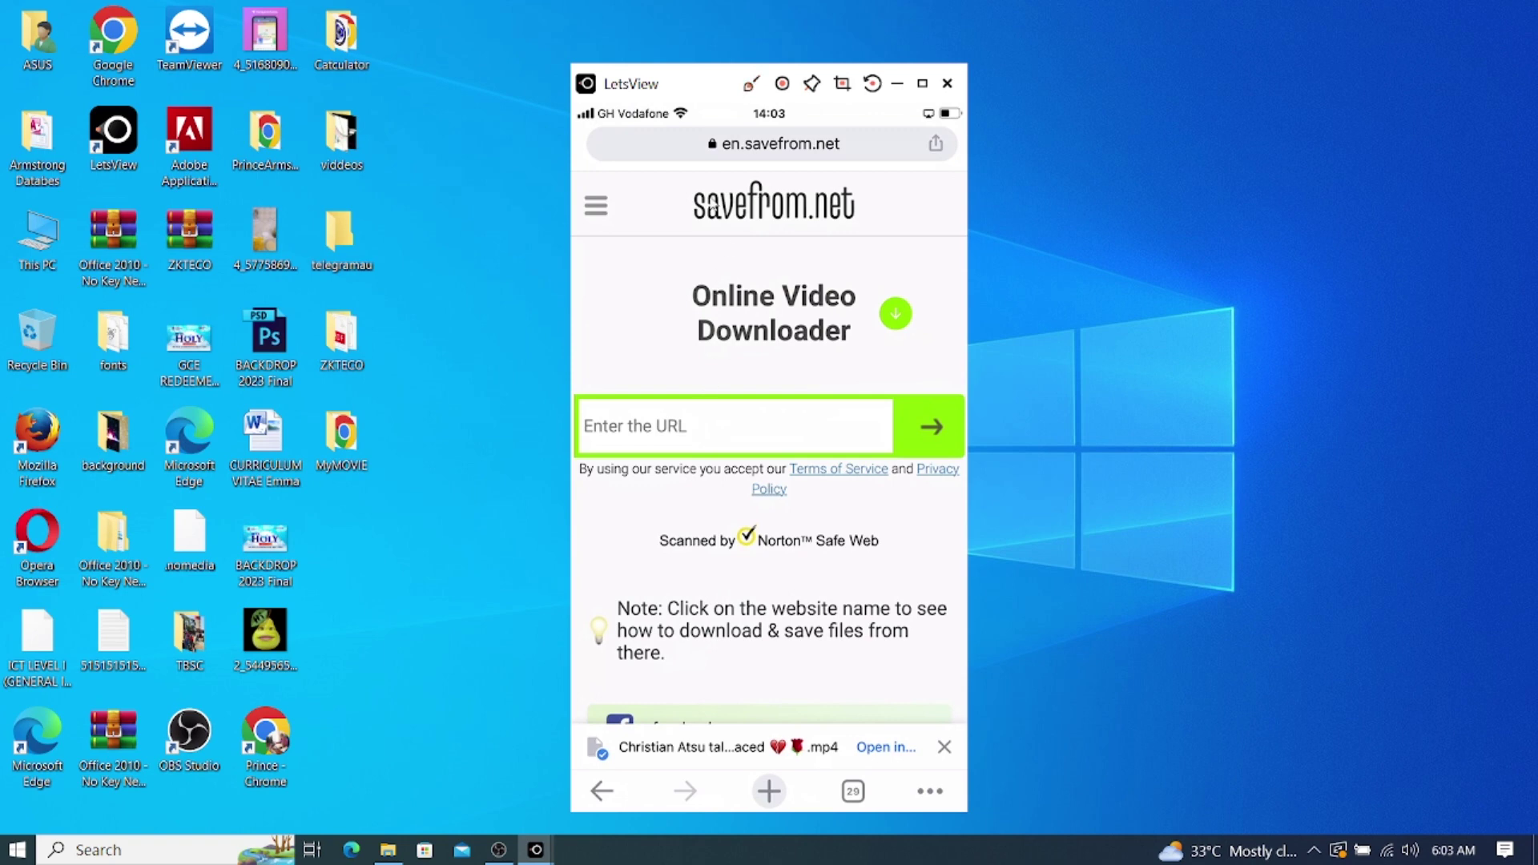
Underline SaveFrom.net's empty URL box in red, then clear the mark.
{"action": "left_click", "coordinate": [747, 86]}
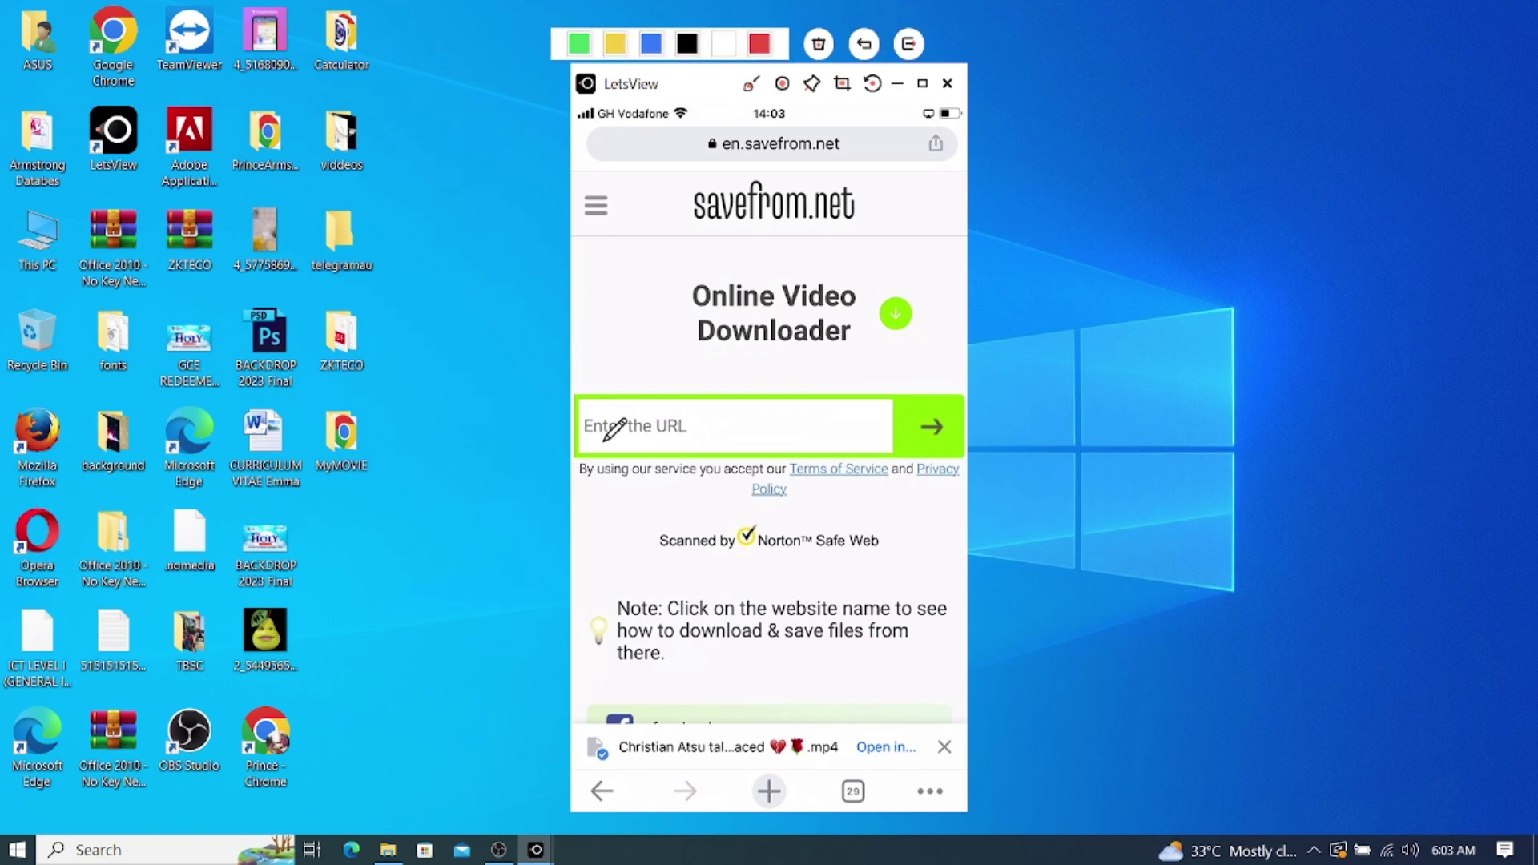
{"action": "left_click_drag", "start_coordinate": [587, 438], "coordinate": [685, 436]}
{"action": "left_click", "coordinate": [749, 85]}
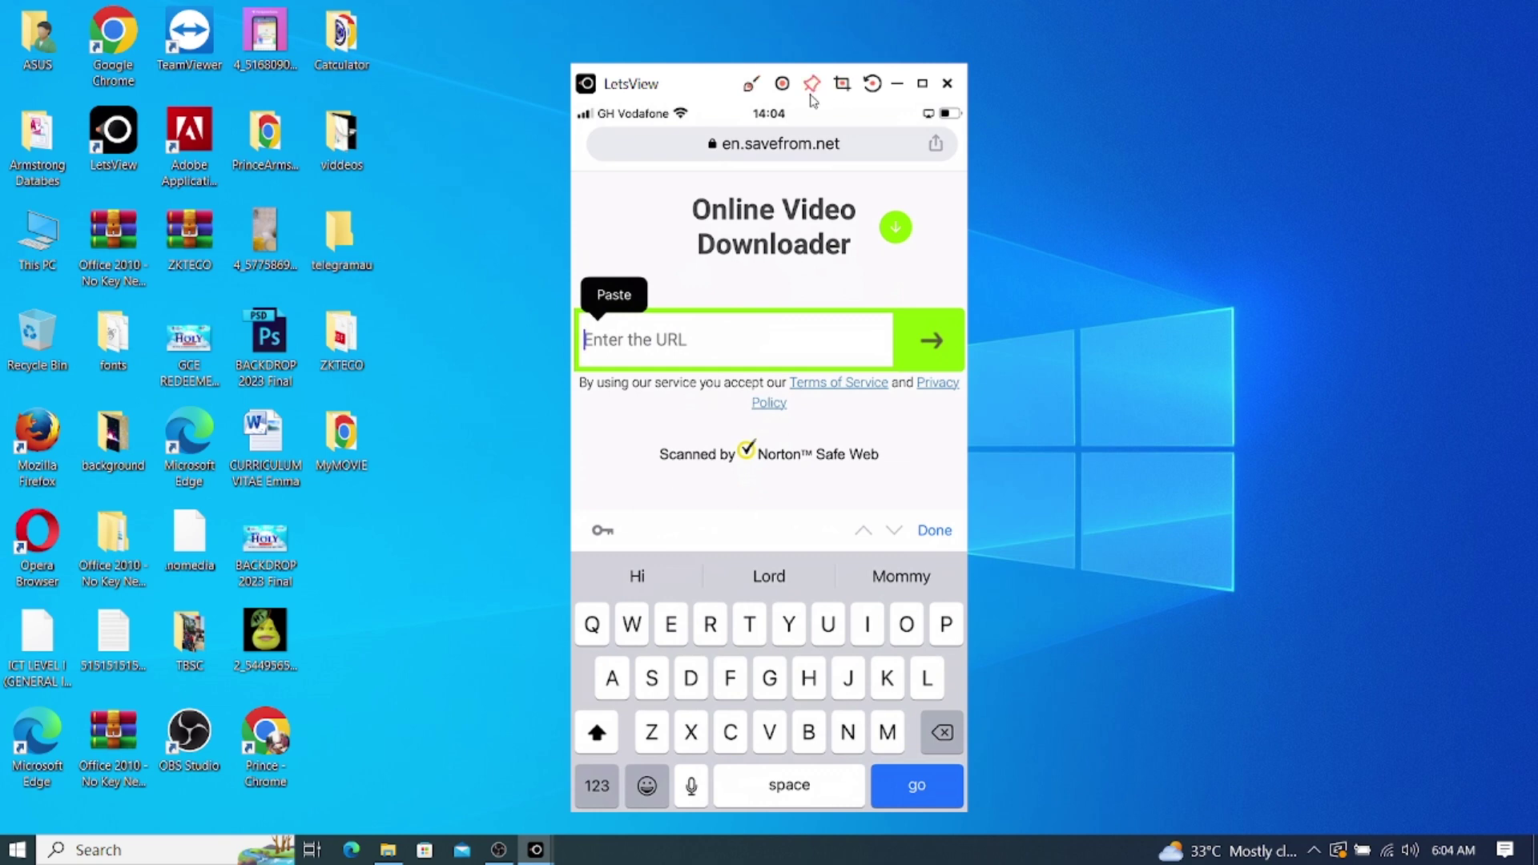
Circle the Paste prompt, then circle the pasted video's MP4 720 download option.
{"action": "left_click", "coordinate": [751, 85]}
{"action": "mouse_move", "coordinate": [645, 245]}
{"action": "left_mouse_down"}
{"action": "mouse_move", "coordinate": [597, 324]}
{"action": "mouse_move", "coordinate": [580, 248]}
{"action": "mouse_move", "coordinate": [634, 244]}
{"action": "left_mouse_up"}
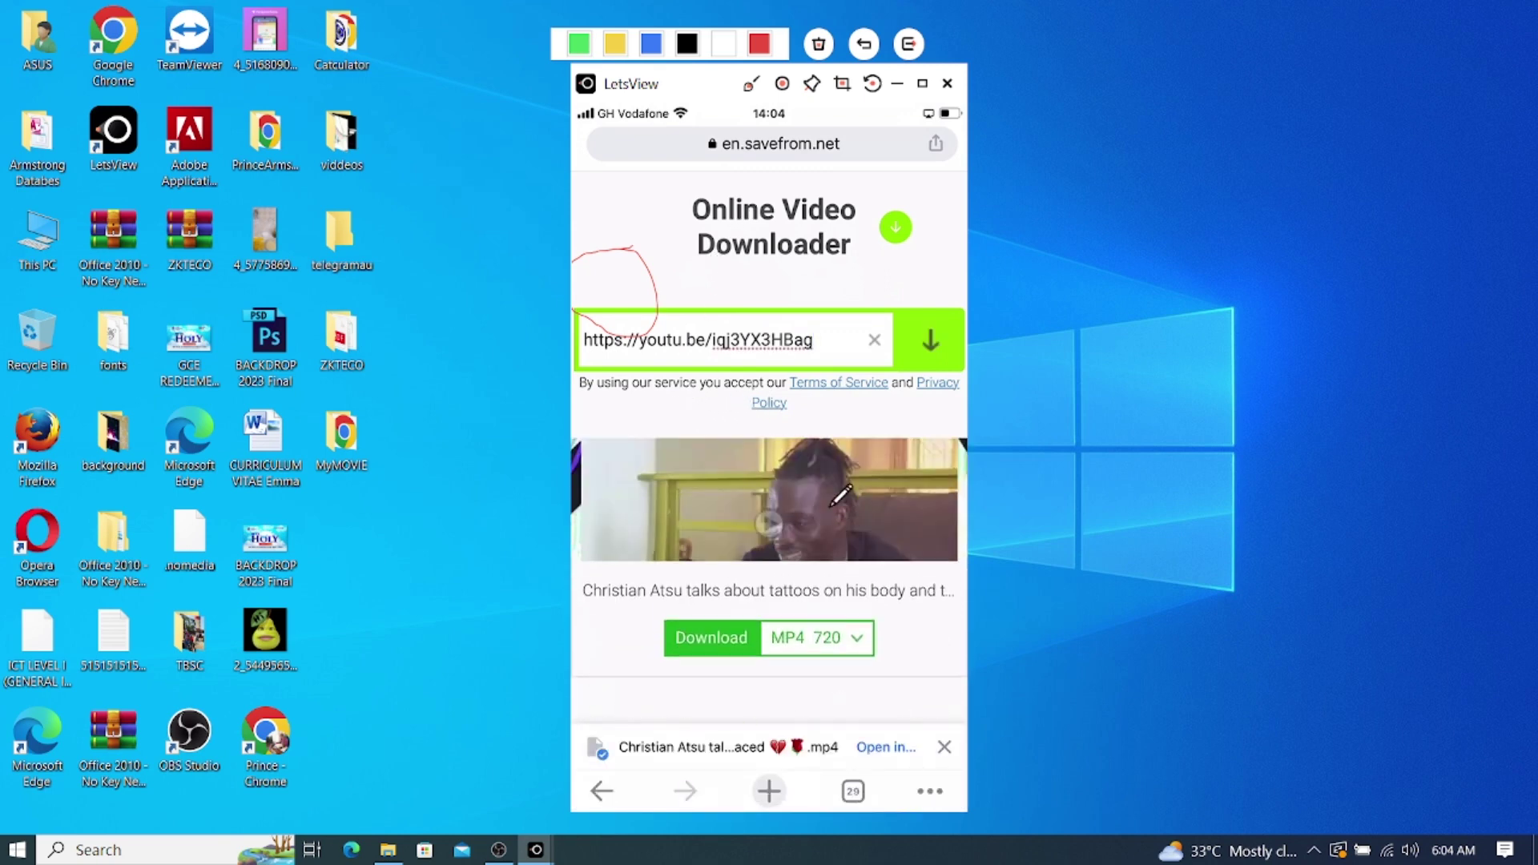
{"action": "left_click", "coordinate": [753, 85]}
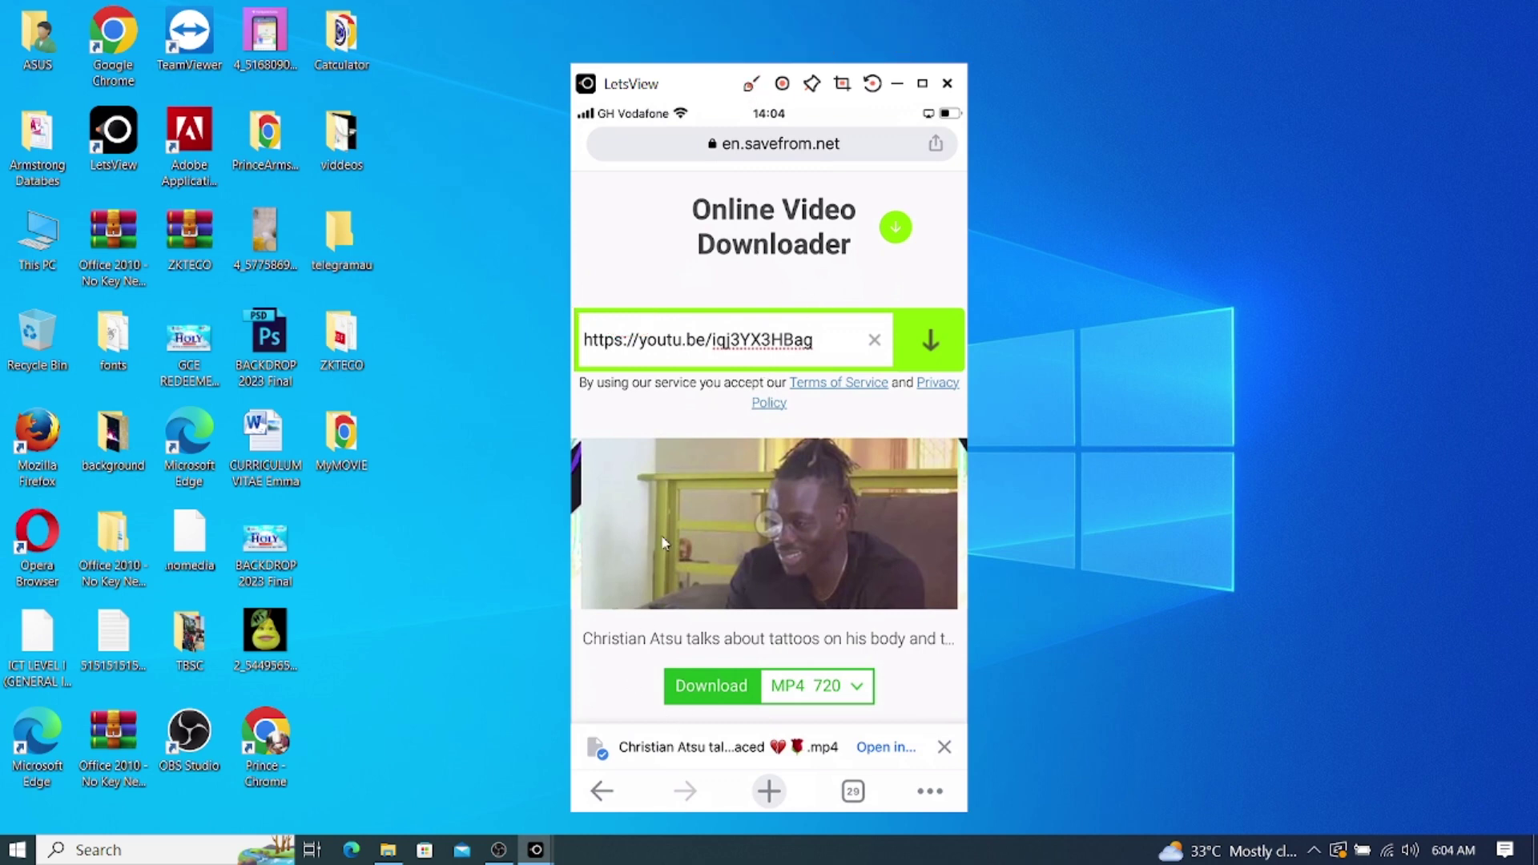
{"action": "left_click", "coordinate": [751, 85]}
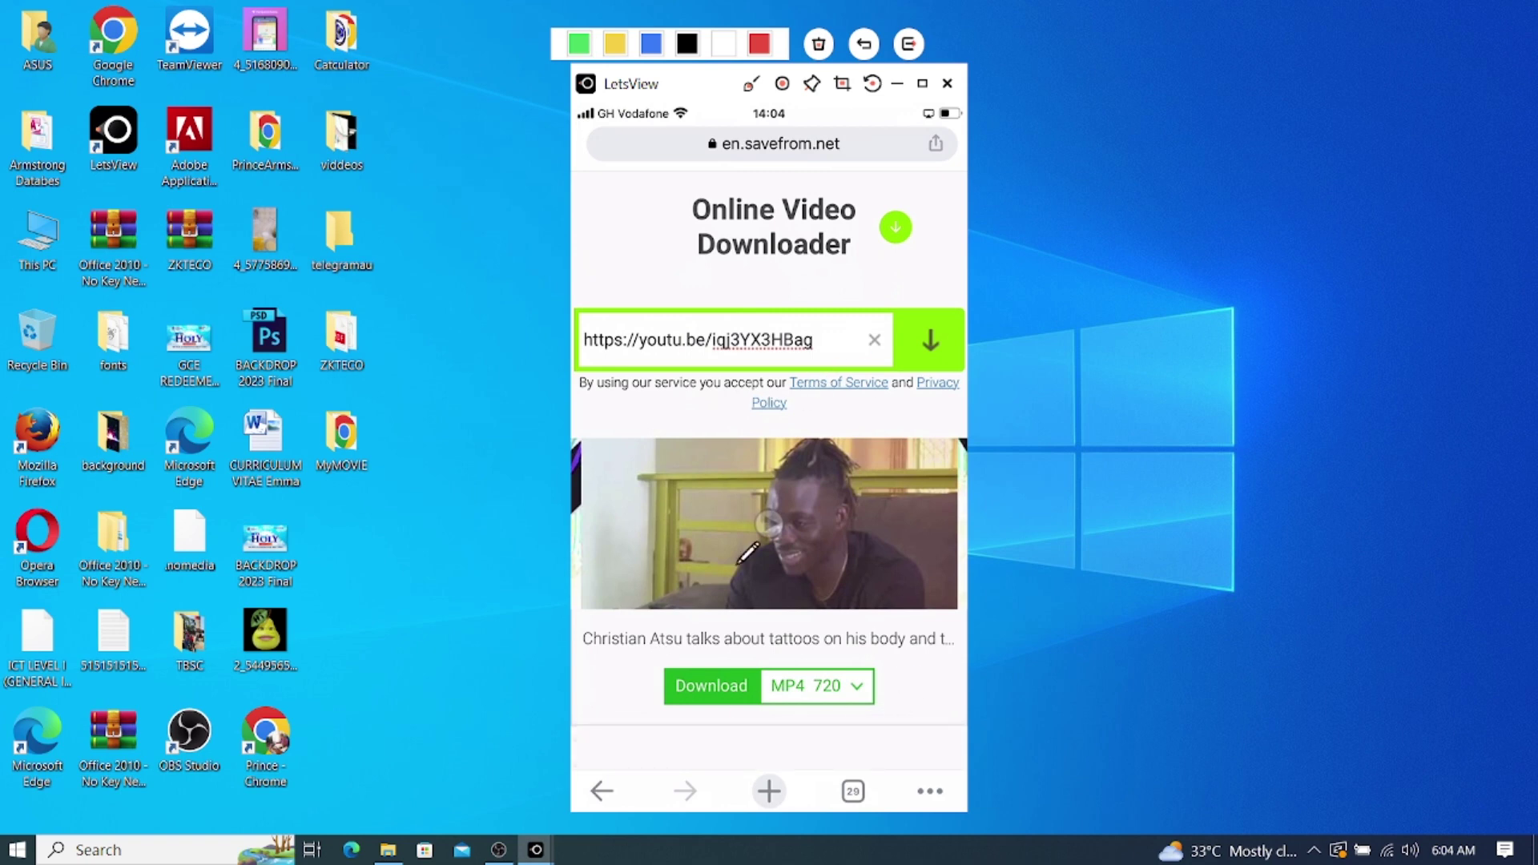
{"action": "mouse_move", "coordinate": [641, 662]}
{"action": "left_mouse_down"}
{"action": "mouse_move", "coordinate": [699, 723]}
{"action": "mouse_move", "coordinate": [741, 729]}
{"action": "mouse_move", "coordinate": [771, 697]}
{"action": "mouse_move", "coordinate": [763, 669]}
{"action": "mouse_move", "coordinate": [725, 655]}
{"action": "mouse_move", "coordinate": [634, 663]}
{"action": "left_mouse_up"}
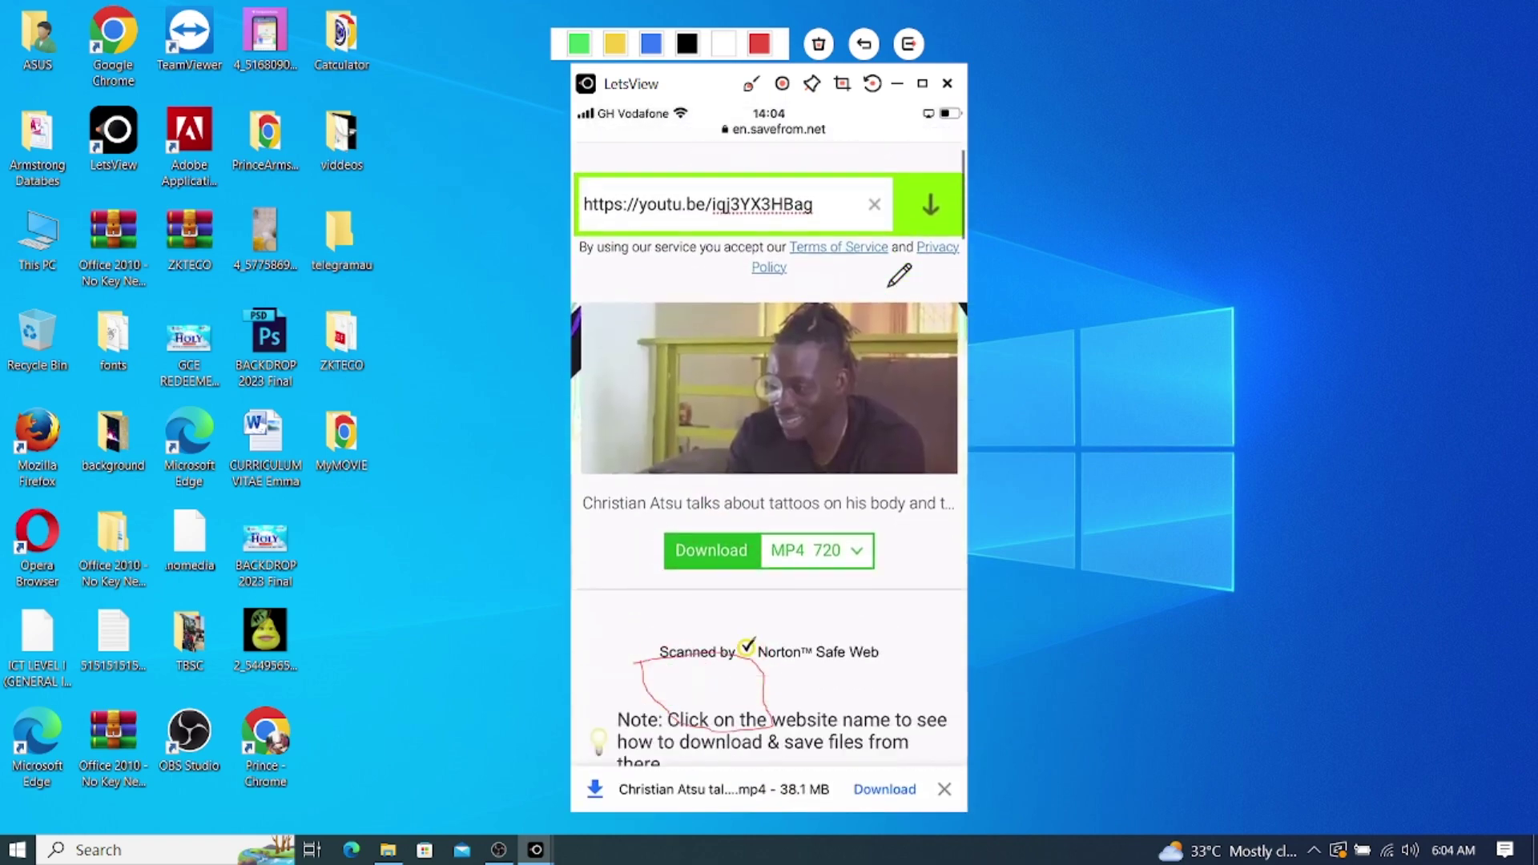
Circle the 38.1 MB MP4 Download prompt twice in red, clearing each mark.
{"action": "left_click", "coordinate": [751, 83]}
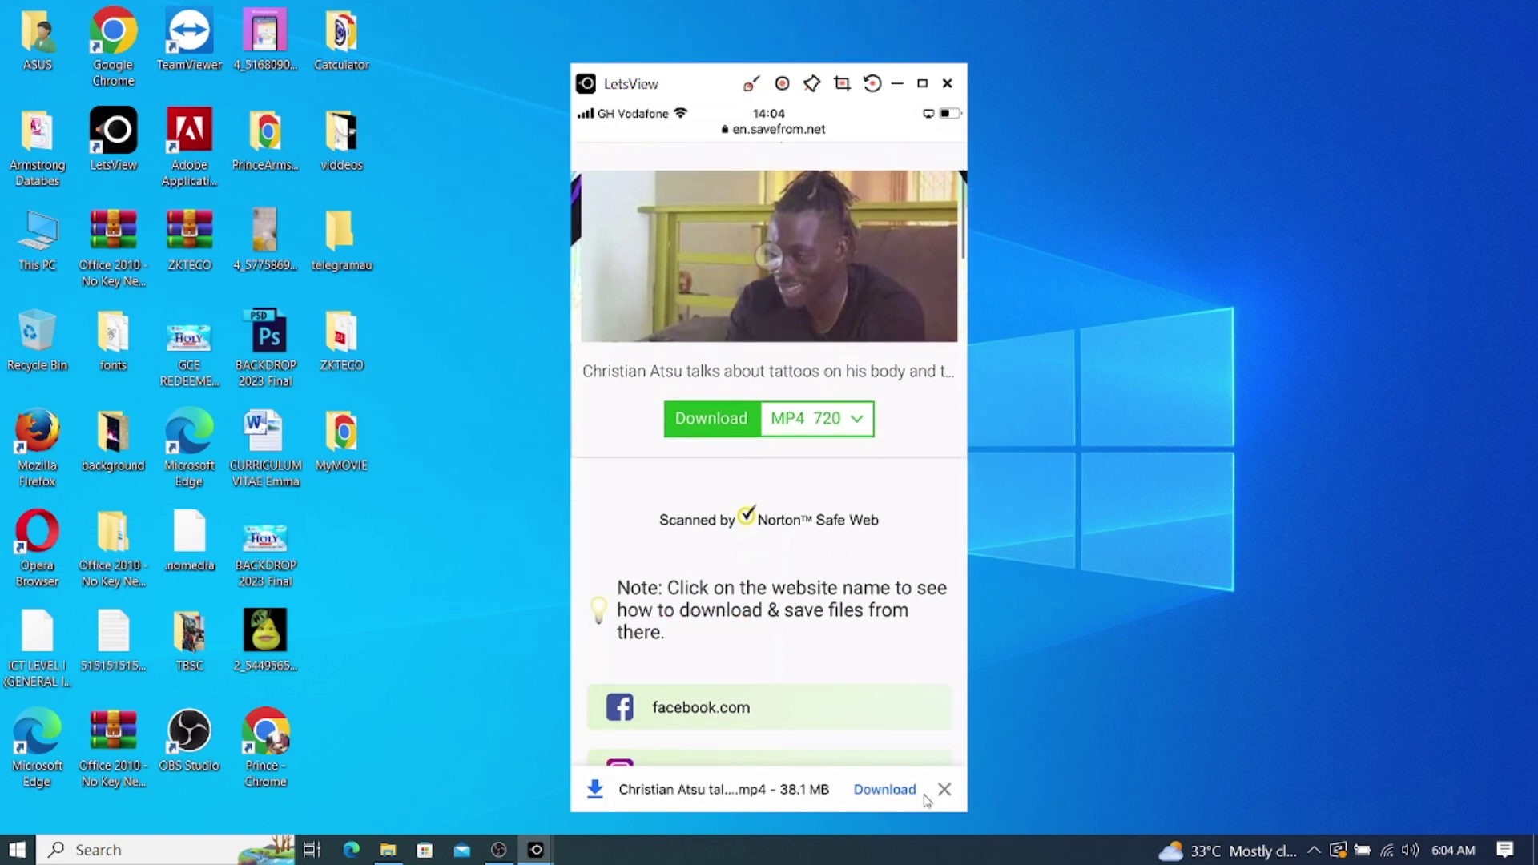
{"action": "left_click", "coordinate": [752, 83]}
{"action": "mouse_move", "coordinate": [848, 773]}
{"action": "left_mouse_down"}
{"action": "mouse_move", "coordinate": [890, 810]}
{"action": "mouse_move", "coordinate": [927, 789]}
{"action": "mouse_move", "coordinate": [915, 763]}
{"action": "mouse_move", "coordinate": [851, 762]}
{"action": "left_mouse_up"}
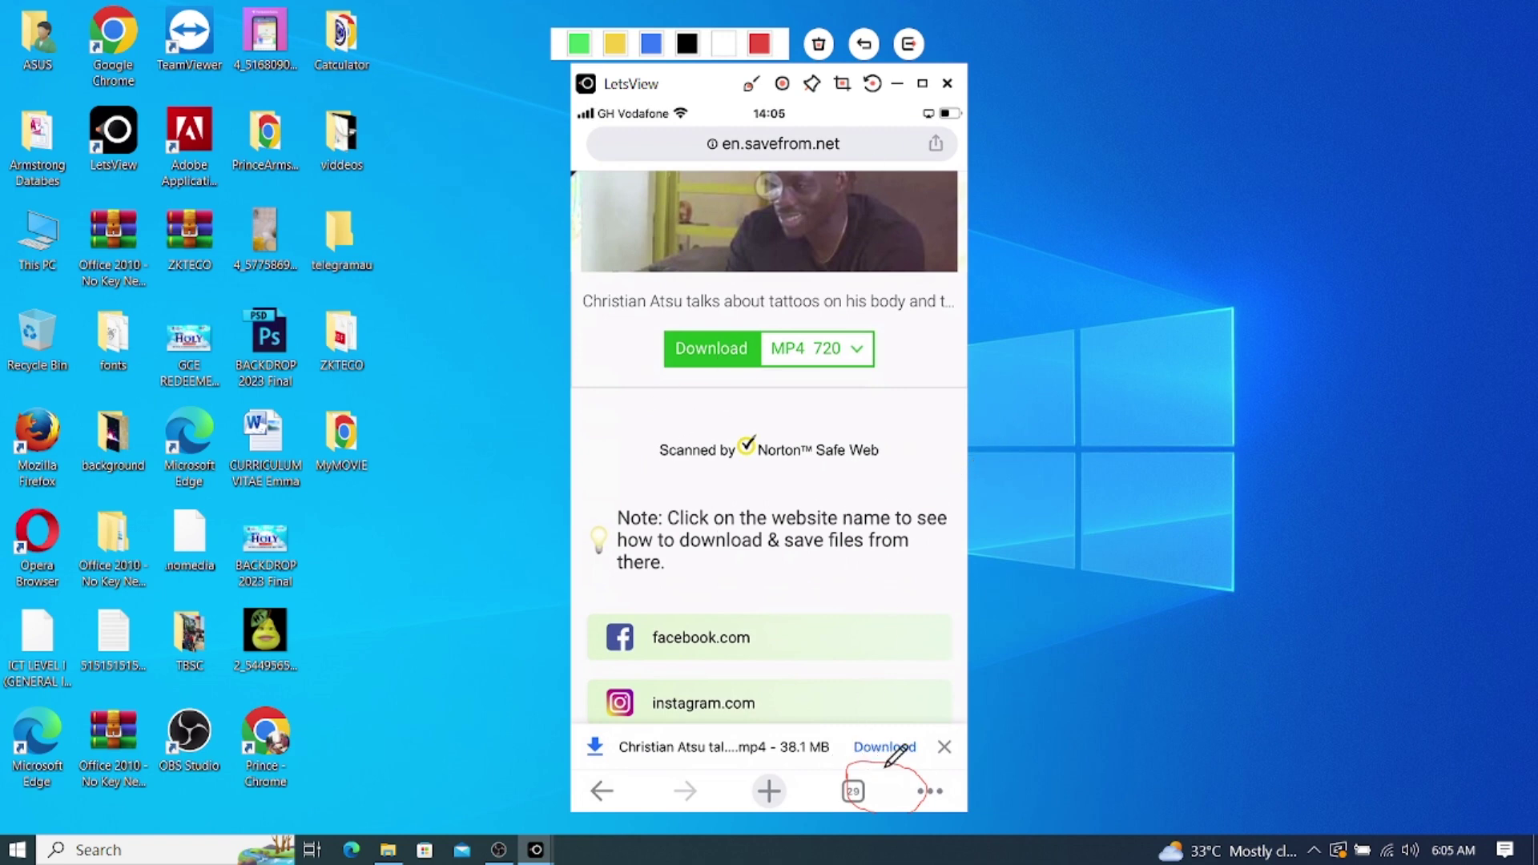
{"action": "left_click", "coordinate": [750, 85]}
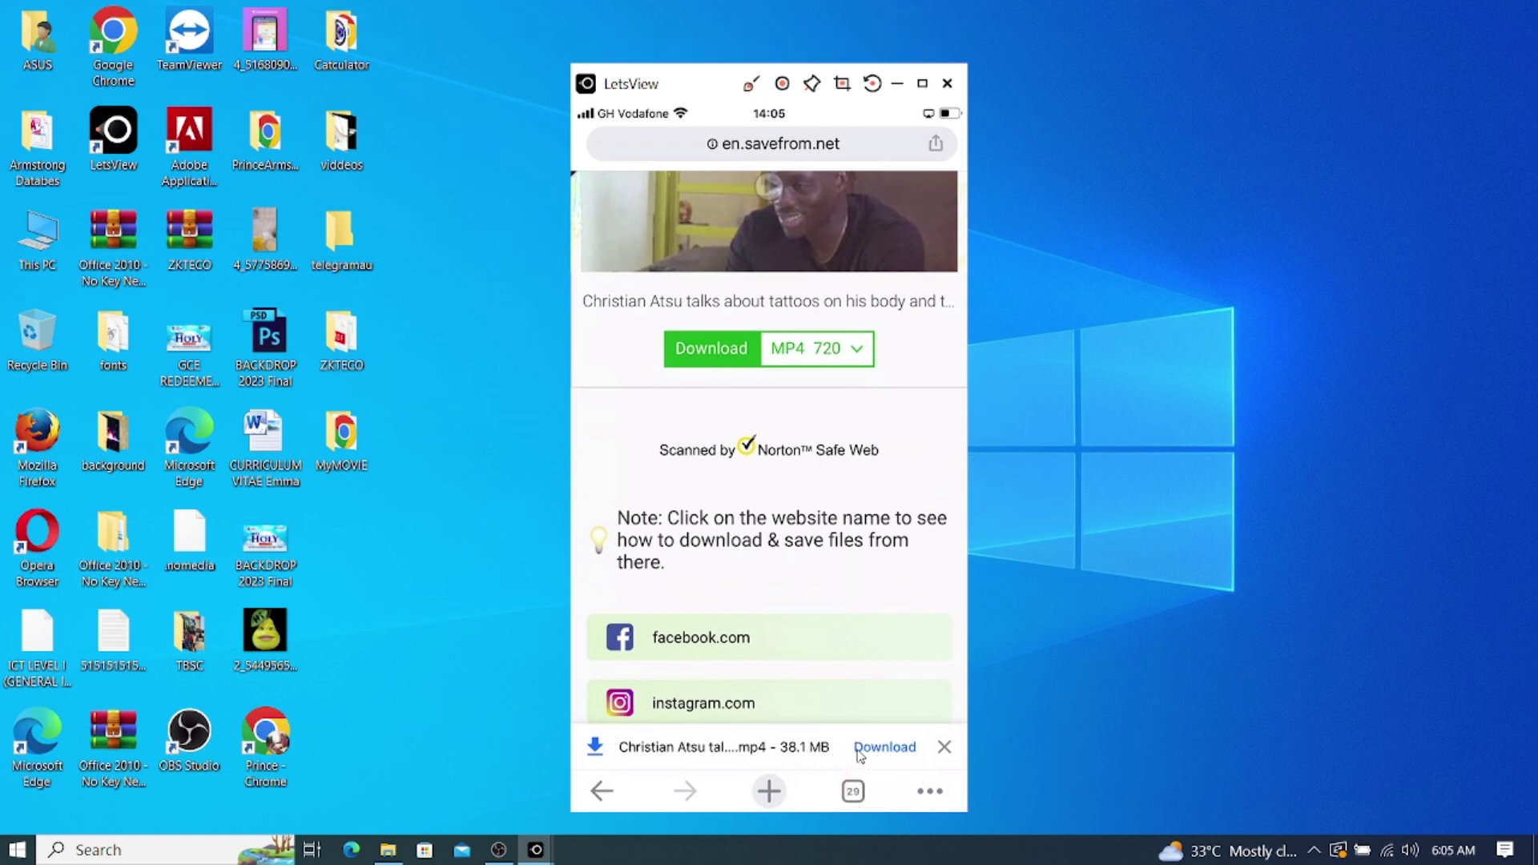
{"action": "left_click", "coordinate": [751, 83]}
{"action": "mouse_move", "coordinate": [846, 731]}
{"action": "left_mouse_down"}
{"action": "mouse_move", "coordinate": [853, 761]}
{"action": "mouse_move", "coordinate": [893, 773]}
{"action": "mouse_move", "coordinate": [919, 749]}
{"action": "mouse_move", "coordinate": [850, 732]}
{"action": "left_mouse_up"}
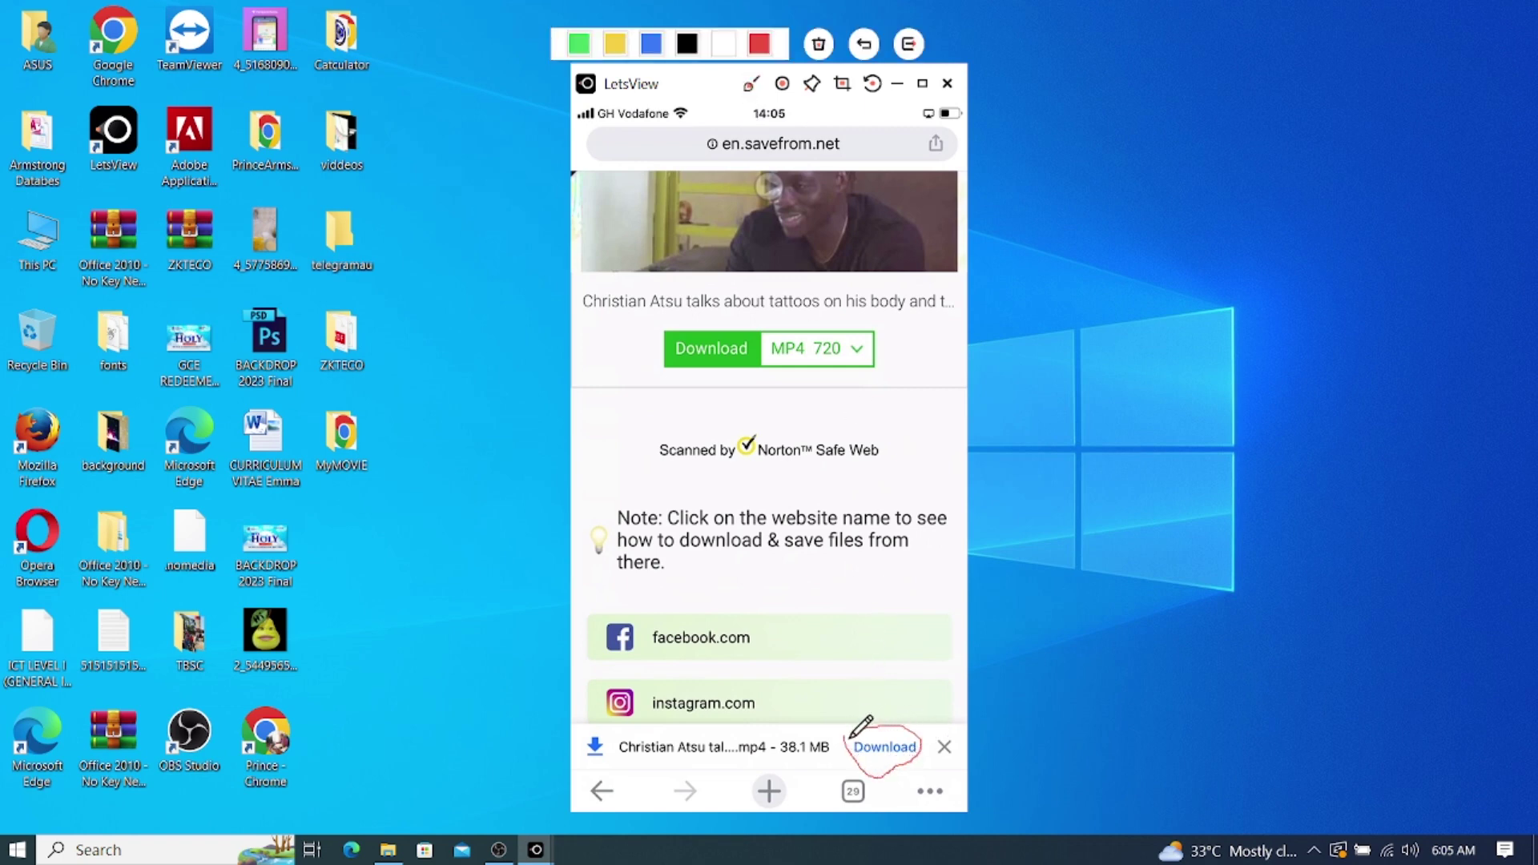
{"action": "left_click", "coordinate": [752, 85]}
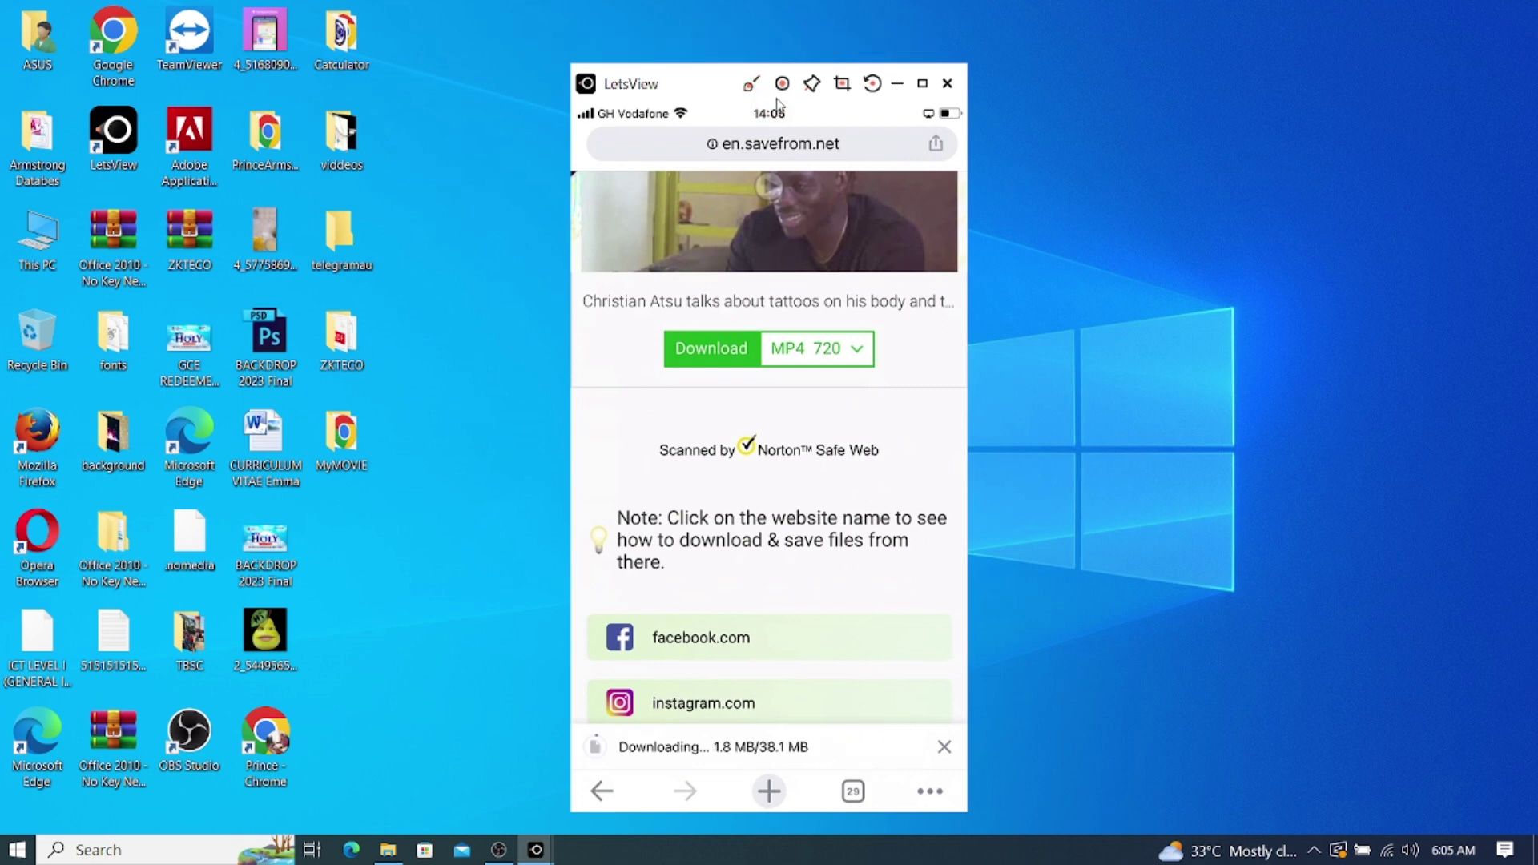
Circle the MP4 download progress indicator, then clear the mark while the download finishes.
{"action": "left_click", "coordinate": [752, 85]}
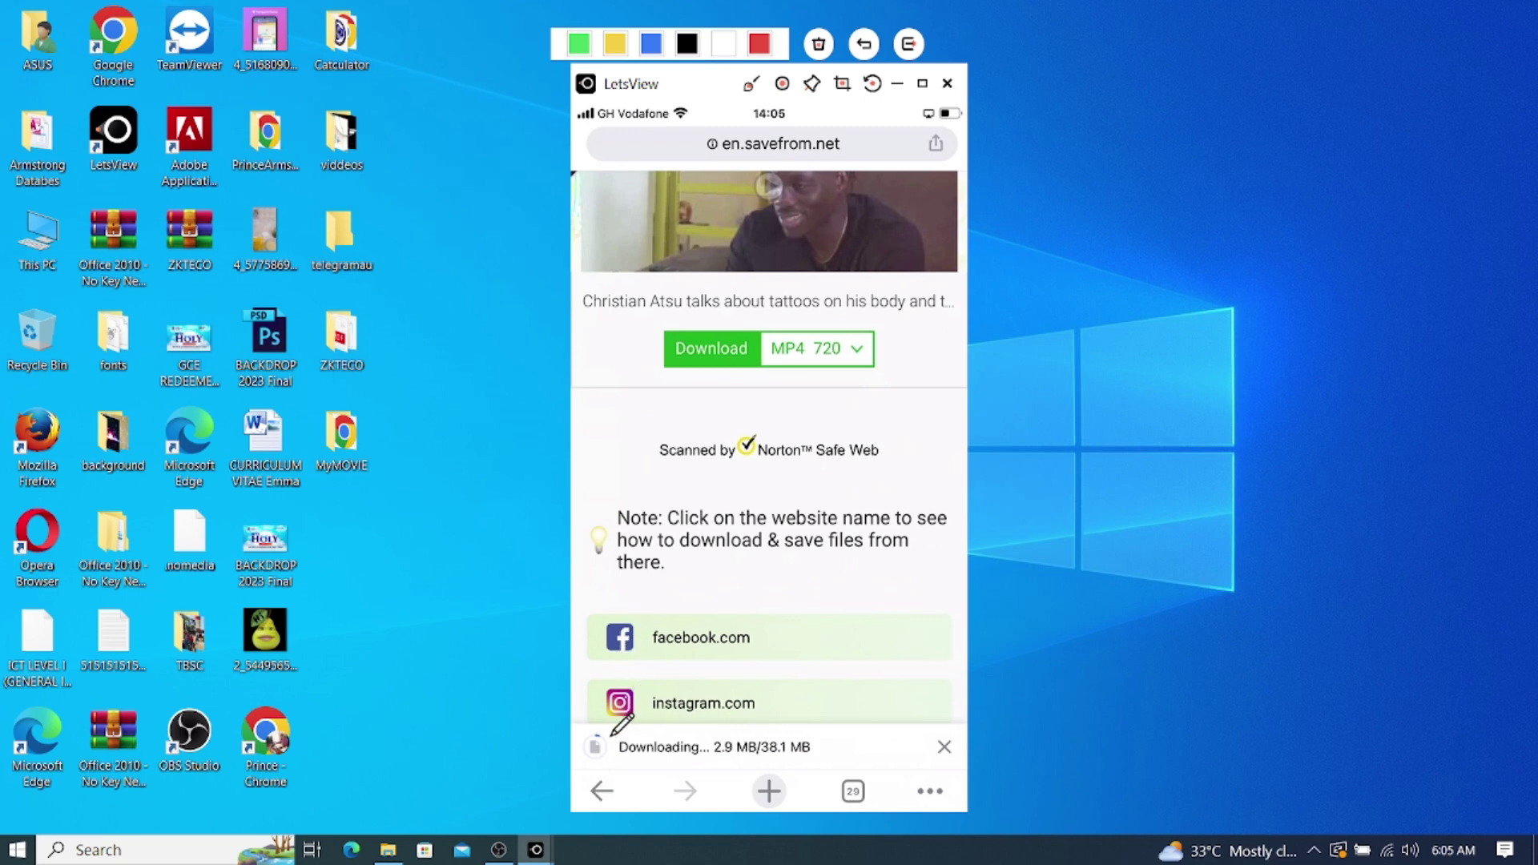
{"action": "mouse_move", "coordinate": [614, 720]}
{"action": "left_mouse_down"}
{"action": "mouse_move", "coordinate": [574, 743]}
{"action": "mouse_move", "coordinate": [614, 790]}
{"action": "mouse_move", "coordinate": [629, 729]}
{"action": "left_mouse_up"}
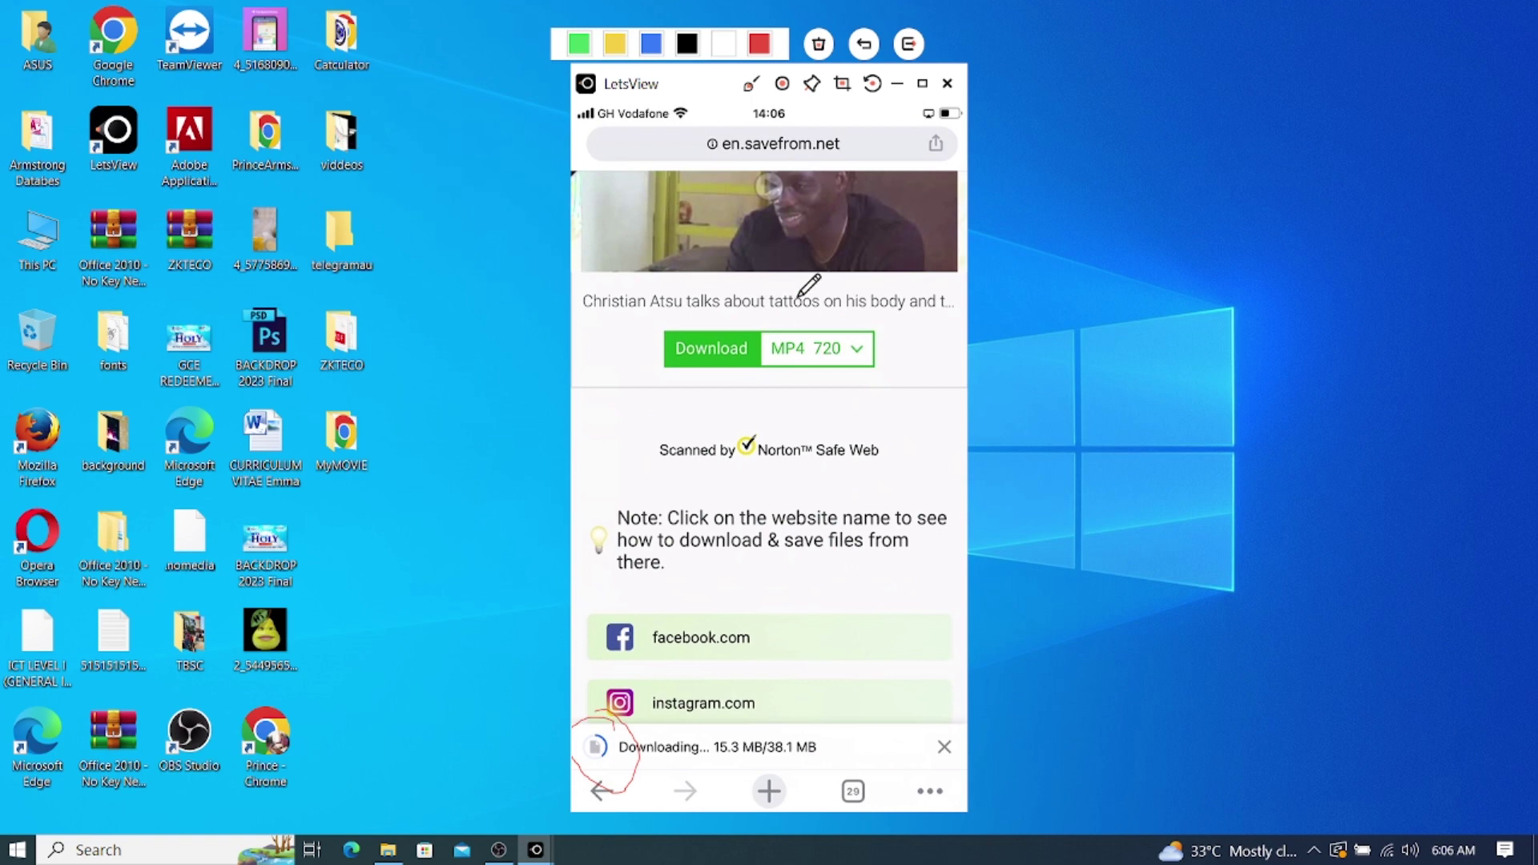
{"action": "left_click", "coordinate": [750, 85]}
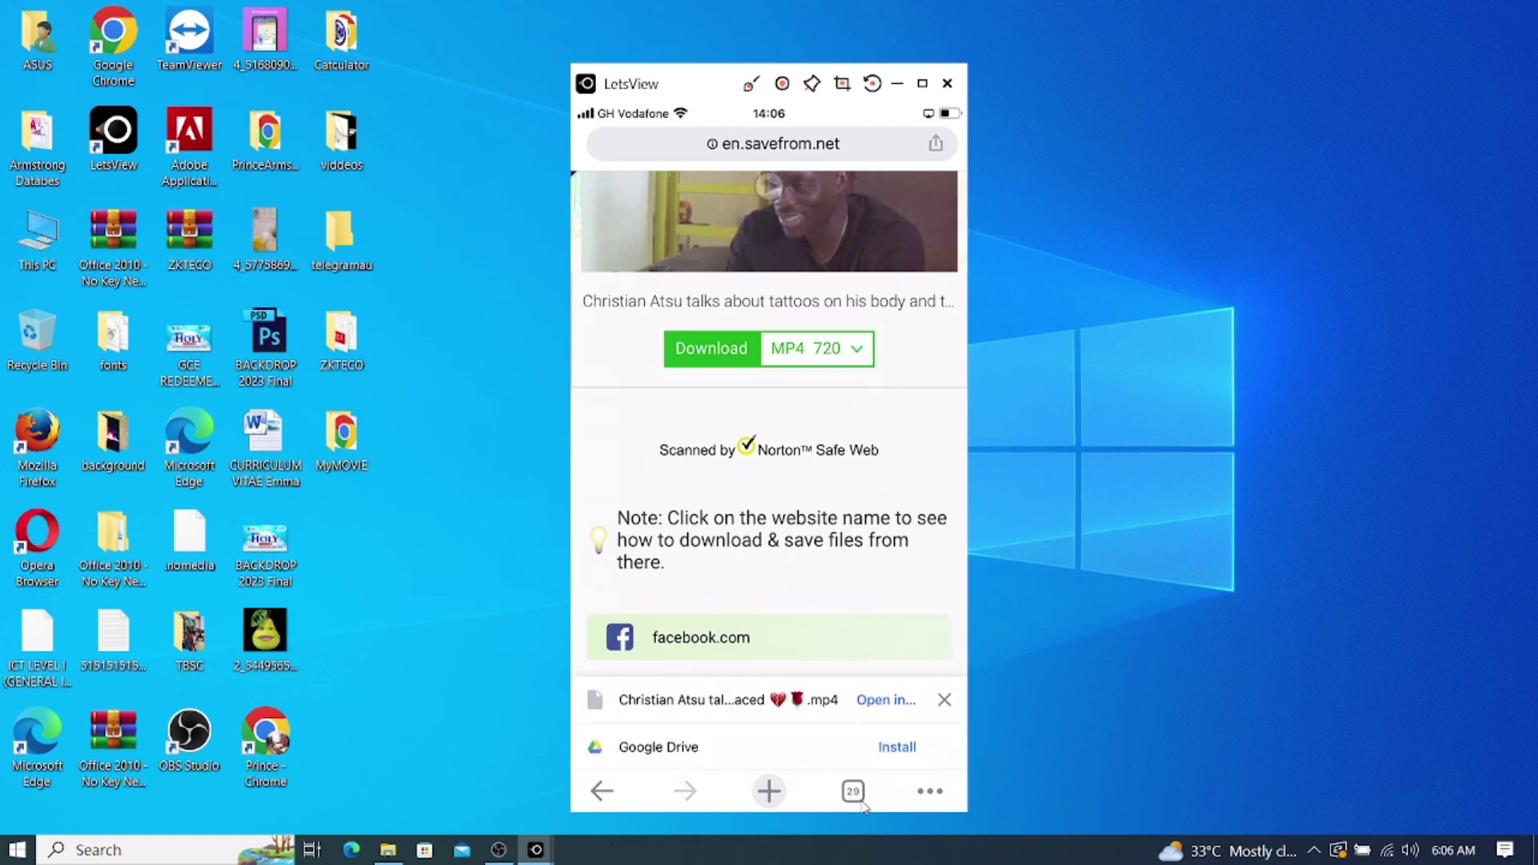
Open the finished MP4 in the downloads folder and circle the tattoos video file.
{"action": "left_click", "coordinate": [887, 700]}
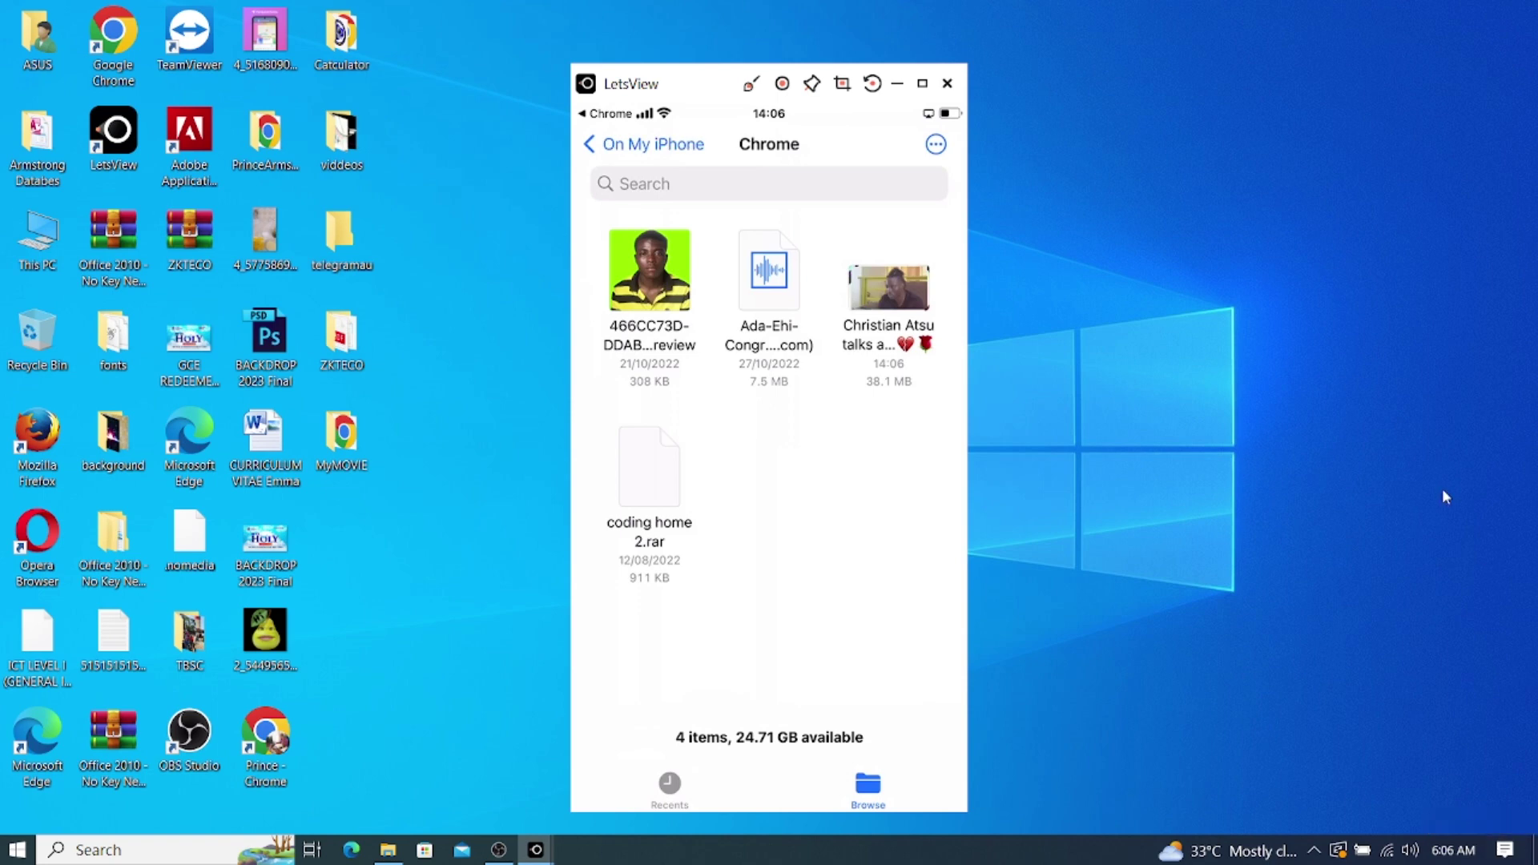
{"action": "left_click", "coordinate": [751, 84]}
{"action": "mouse_move", "coordinate": [833, 248]}
{"action": "left_mouse_down"}
{"action": "mouse_move", "coordinate": [869, 377]}
{"action": "mouse_move", "coordinate": [939, 320]}
{"action": "mouse_move", "coordinate": [852, 251]}
{"action": "left_mouse_up"}
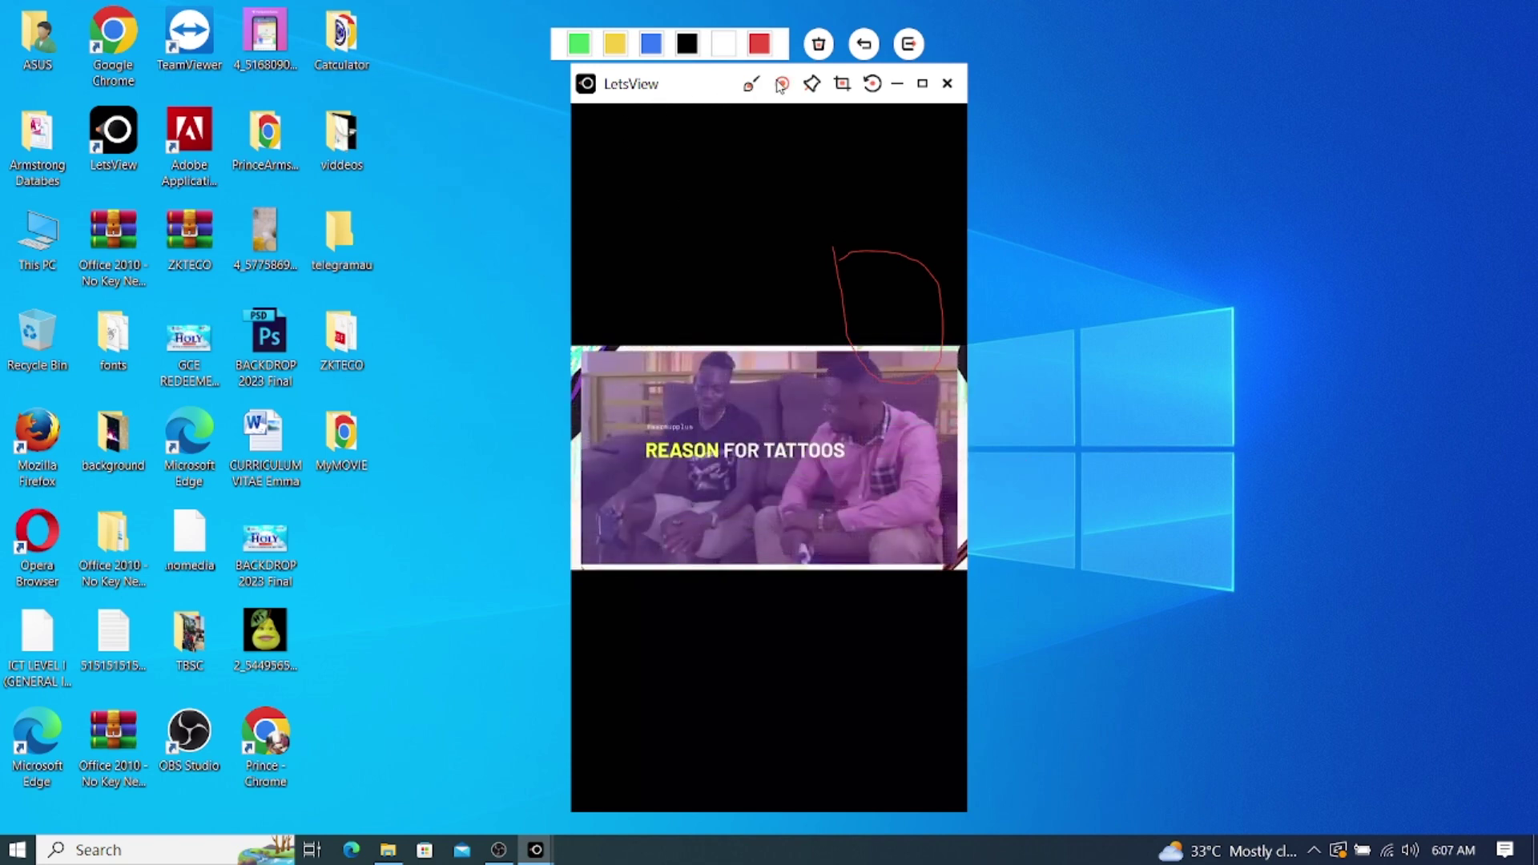
Turn off the LetsView pen, clearing the red mark over the video.
{"action": "left_click", "coordinate": [753, 85]}
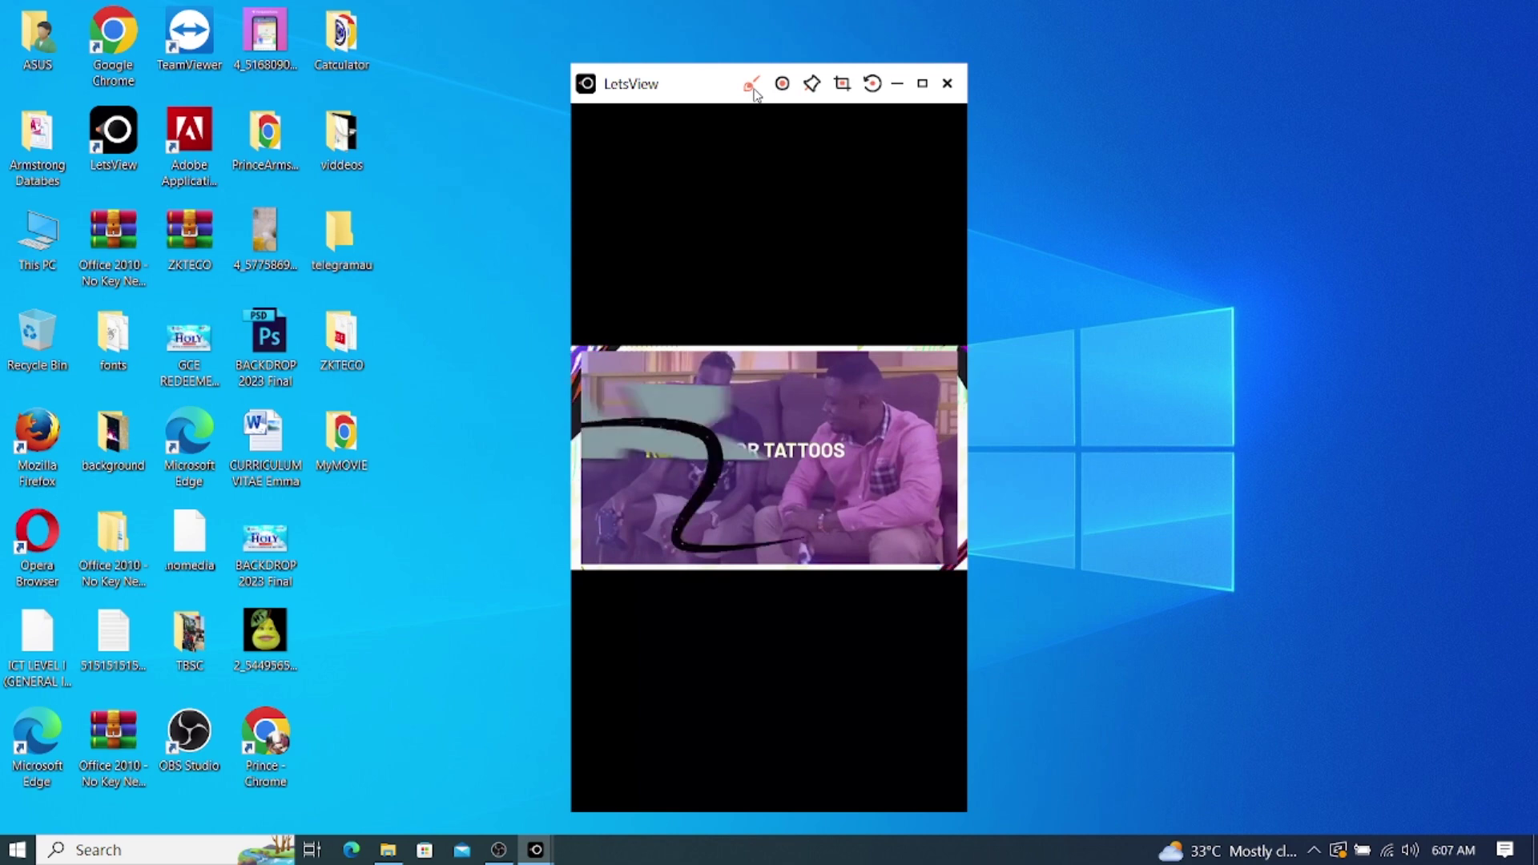